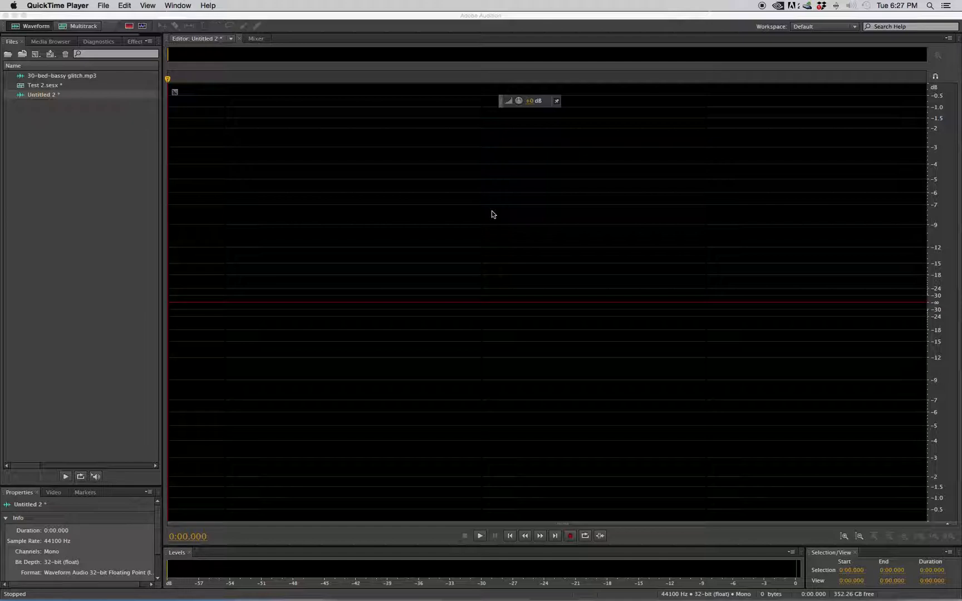
Switch to Safari to review the Wild Side Smoke Shop April 20th sale script, and return to Adobe Audition.
{"action": "left_click", "coordinate": [90, 28]}
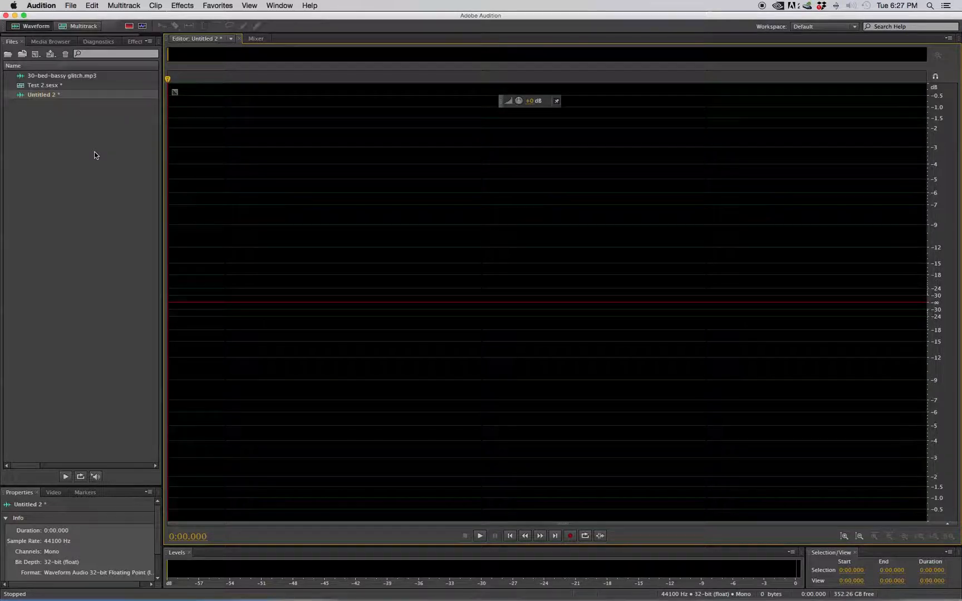
{"action": "key", "text": "super+Tab"}
{"action": "left_click", "coordinate": [538, 316]}
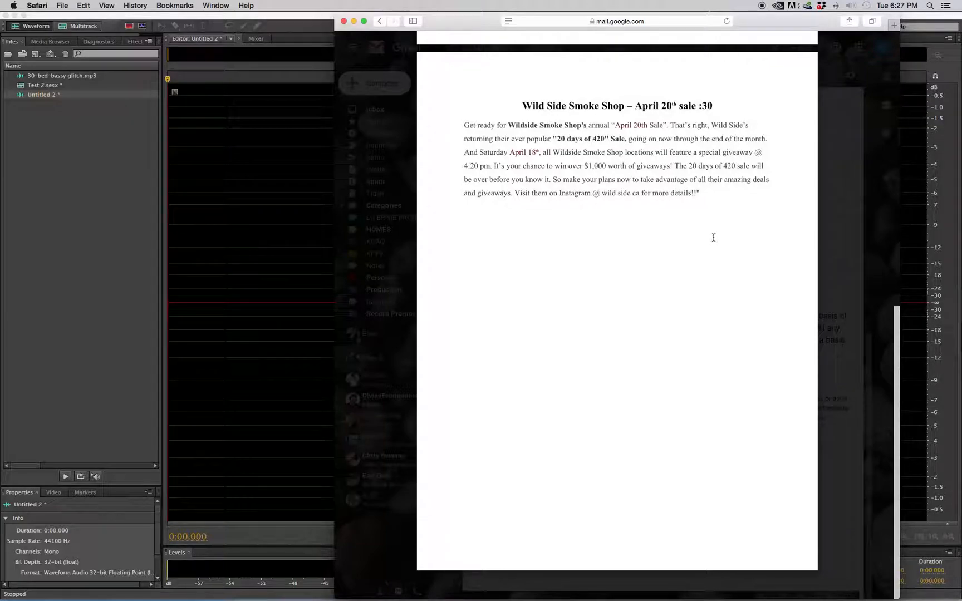
{"action": "mouse_move", "coordinate": [543, 213]}
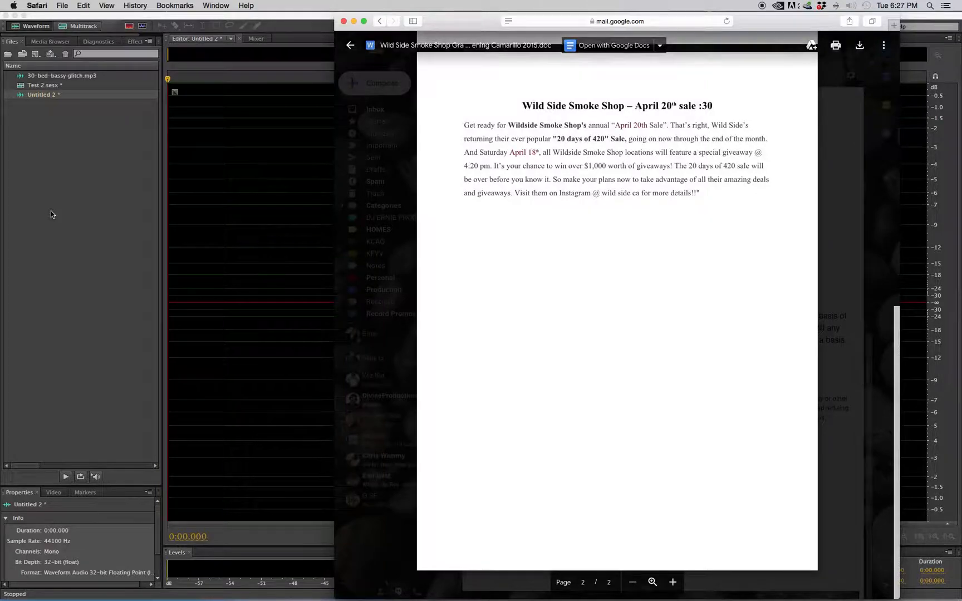
{"action": "left_click", "coordinate": [121, 218]}
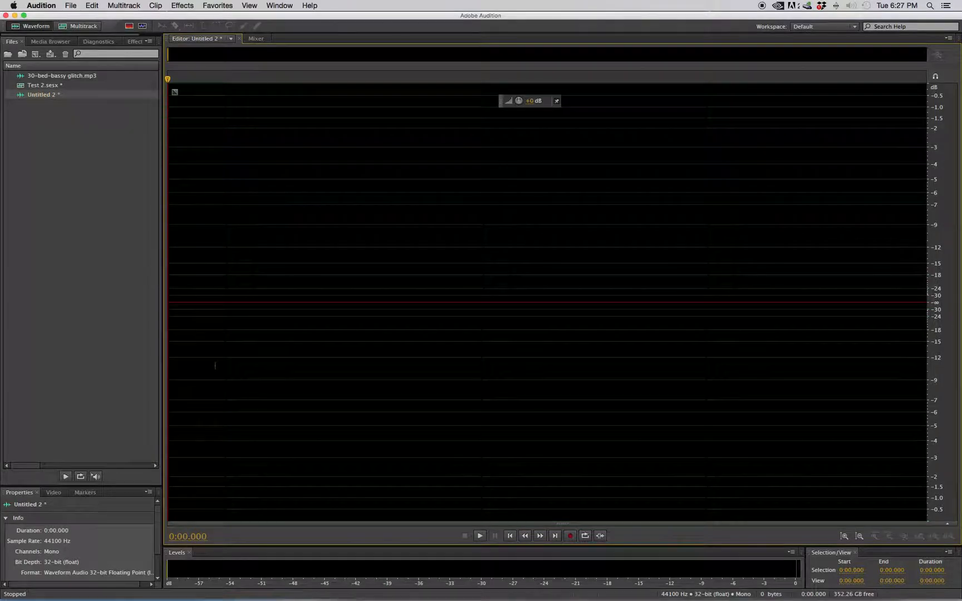
Record the voice-over into the empty Untitled 2 file while reading the script in Safari, and stop the recording in Audition.
{"action": "left_click", "coordinate": [570, 535]}
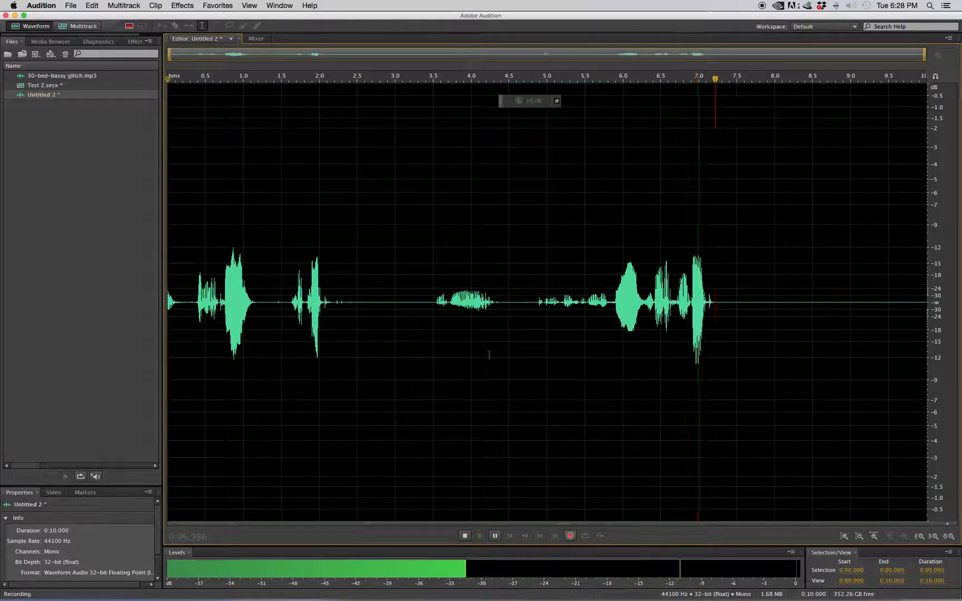
{"action": "key", "text": "super+Tab"}
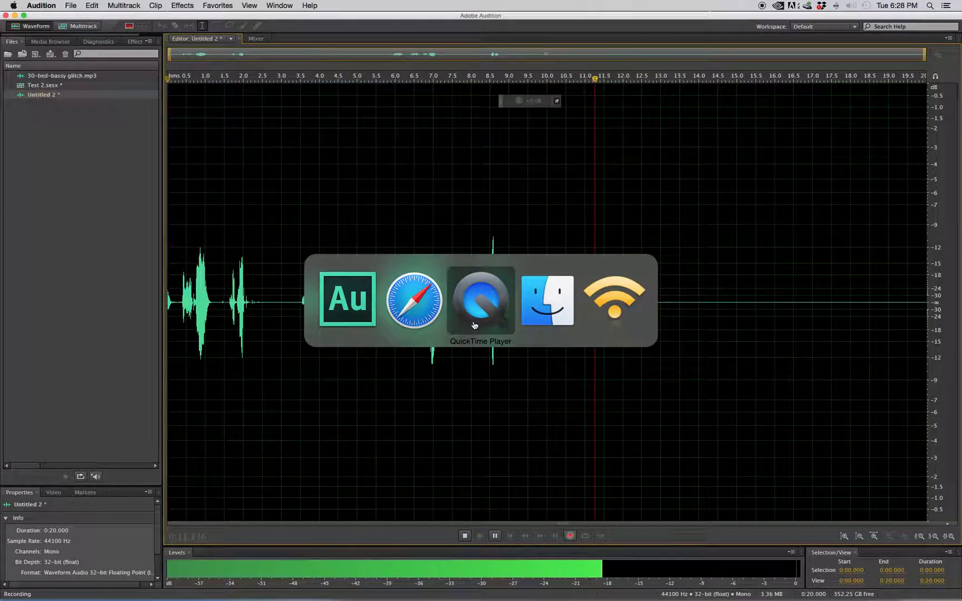
{"action": "left_click", "coordinate": [407, 311]}
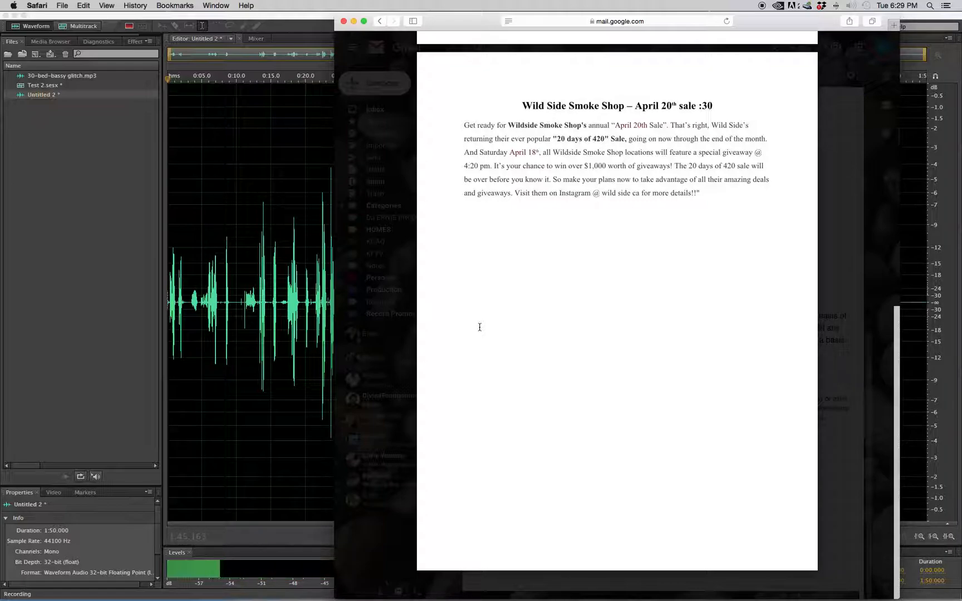
{"action": "left_click", "coordinate": [232, 185]}
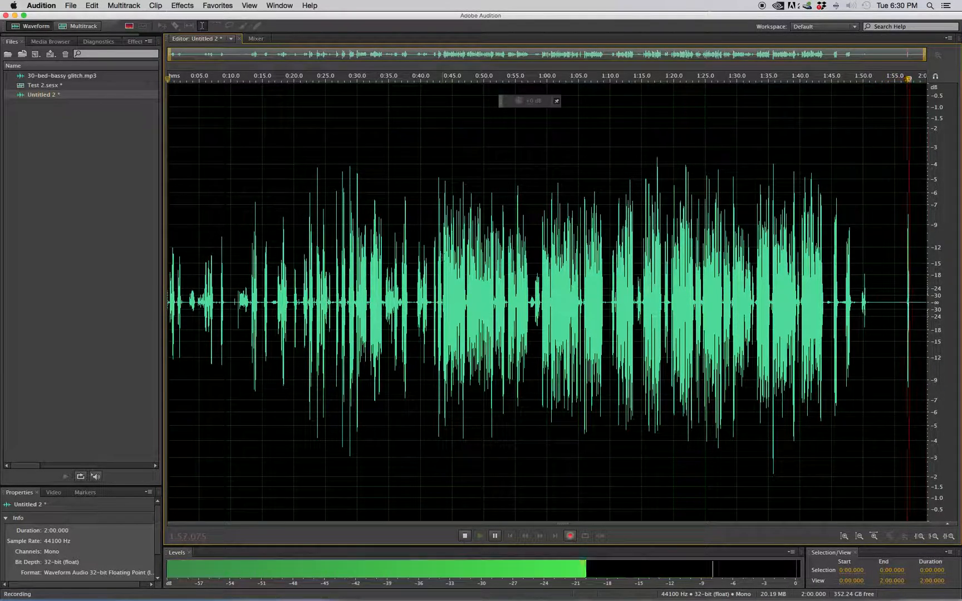
{"action": "key", "text": "space"}
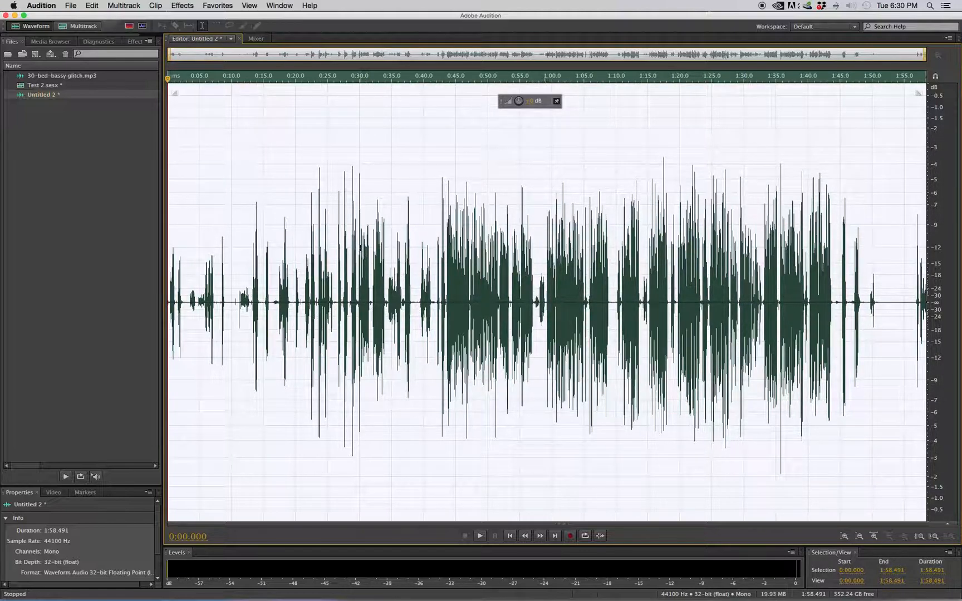
Save the recording as MP3 Audio in the TEST July 2019 folder, named with the speaker's first name and "VO 3".
{"action": "key", "text": "super+shift+s"}
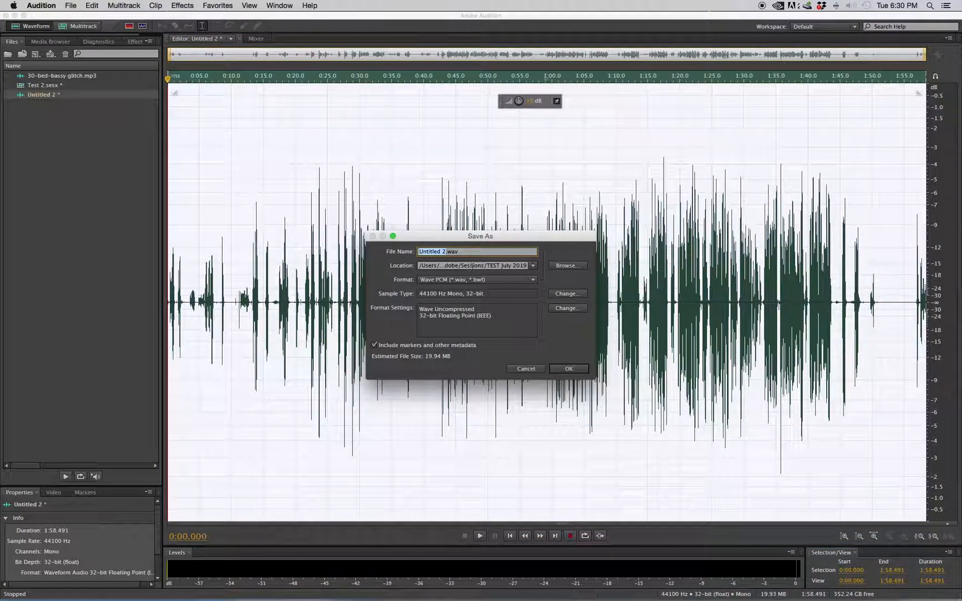
{"action": "left_click", "coordinate": [490, 280]}
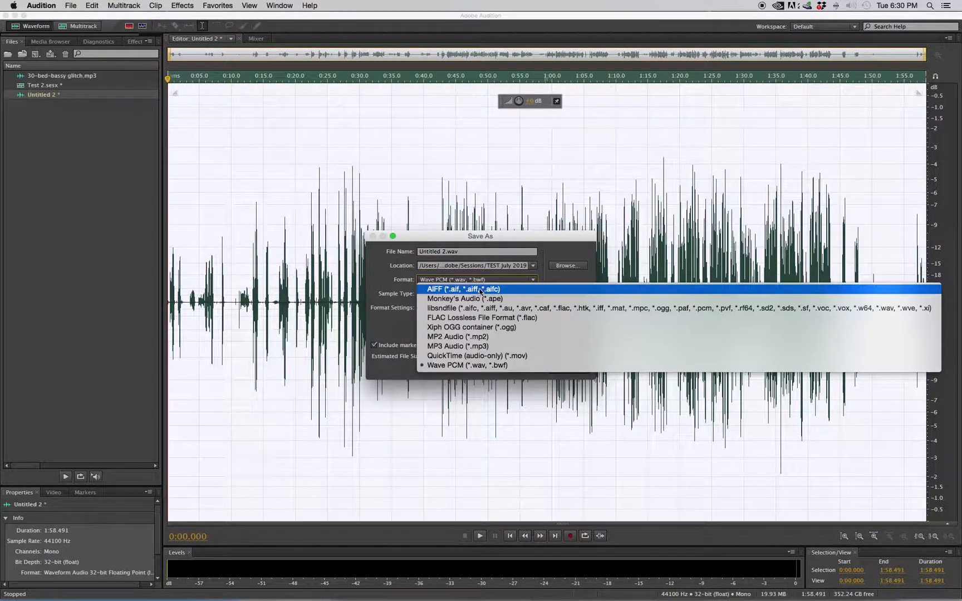
{"action": "left_click", "coordinate": [473, 350]}
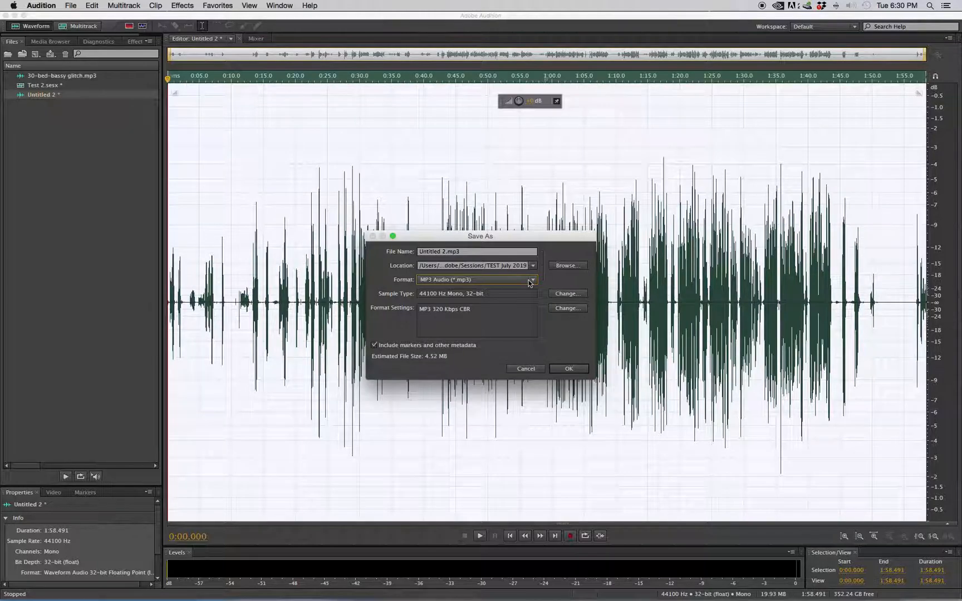
{"action": "left_click", "coordinate": [554, 269]}
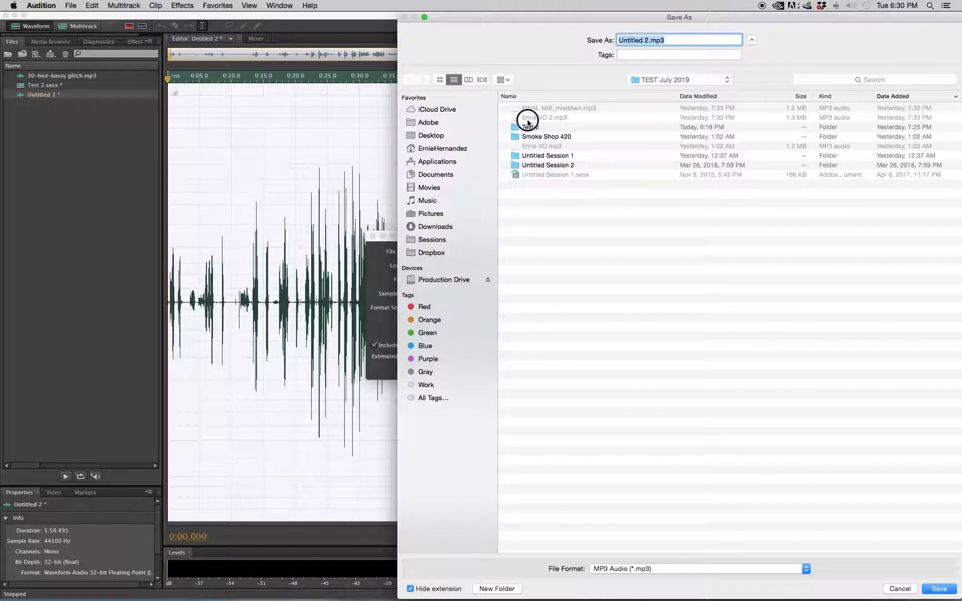
{"action": "left_click", "coordinate": [526, 118]}
{"action": "left_click", "coordinate": [938, 588]}
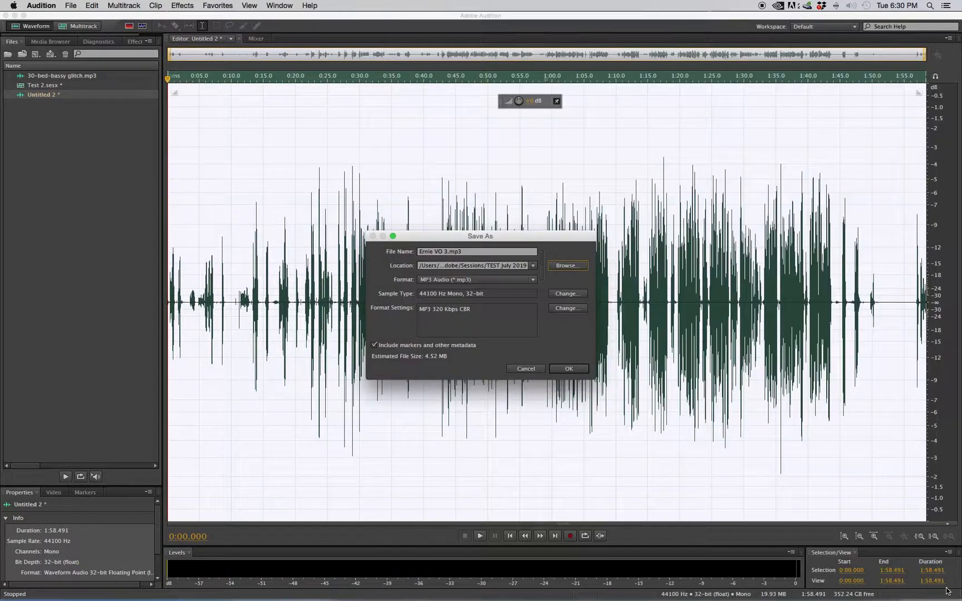
{"action": "left_click", "coordinate": [582, 369]}
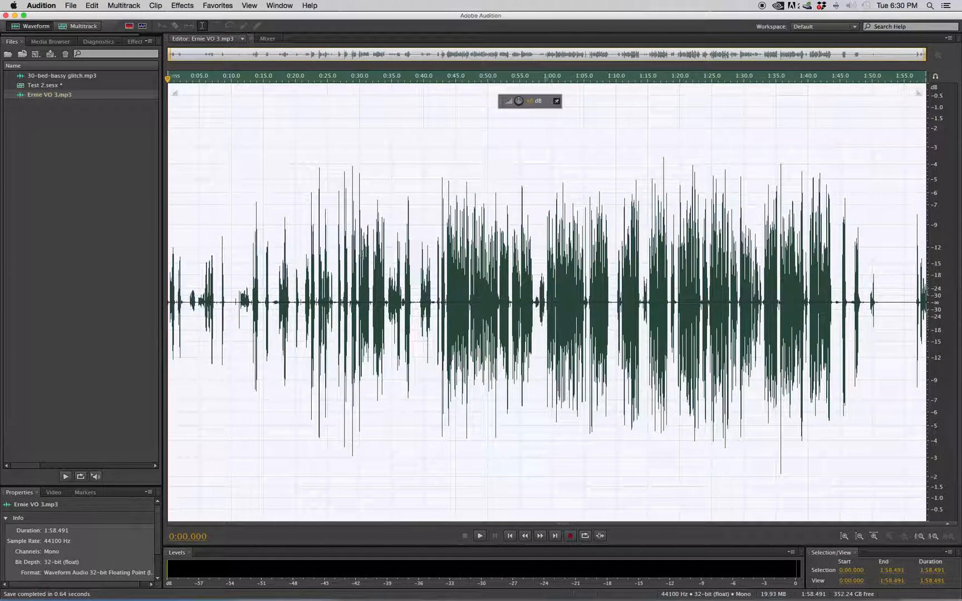
Play spots in the opening section to locate the usable take, and delete everything from the start to 0:42.645.
{"action": "left_click", "coordinate": [280, 283]}
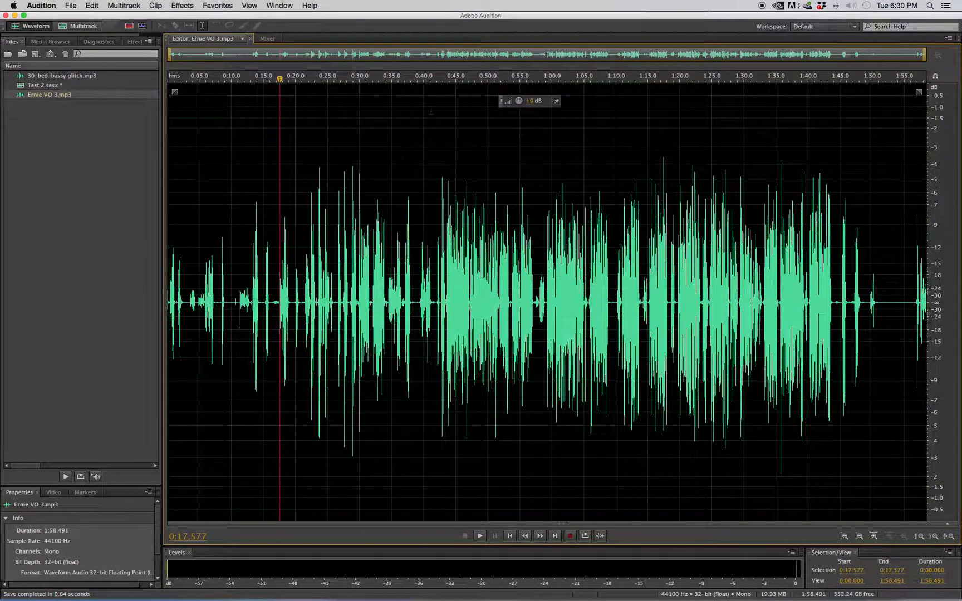
{"action": "left_click_drag", "start_coordinate": [443, 81], "coordinate": [70, 88]}
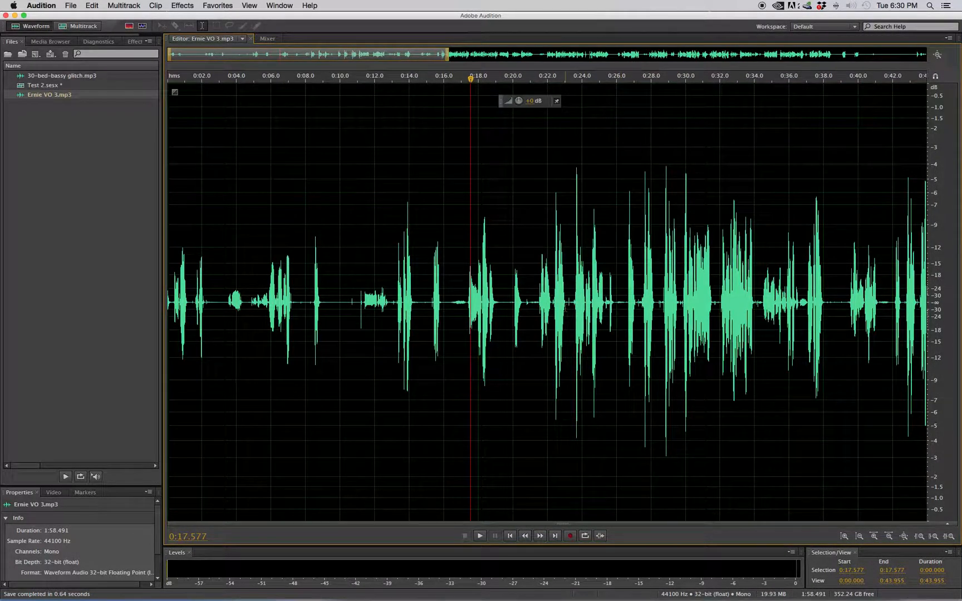
{"action": "left_click", "coordinate": [577, 301]}
{"action": "key", "text": "space"}
{"action": "left_click", "coordinate": [622, 289]}
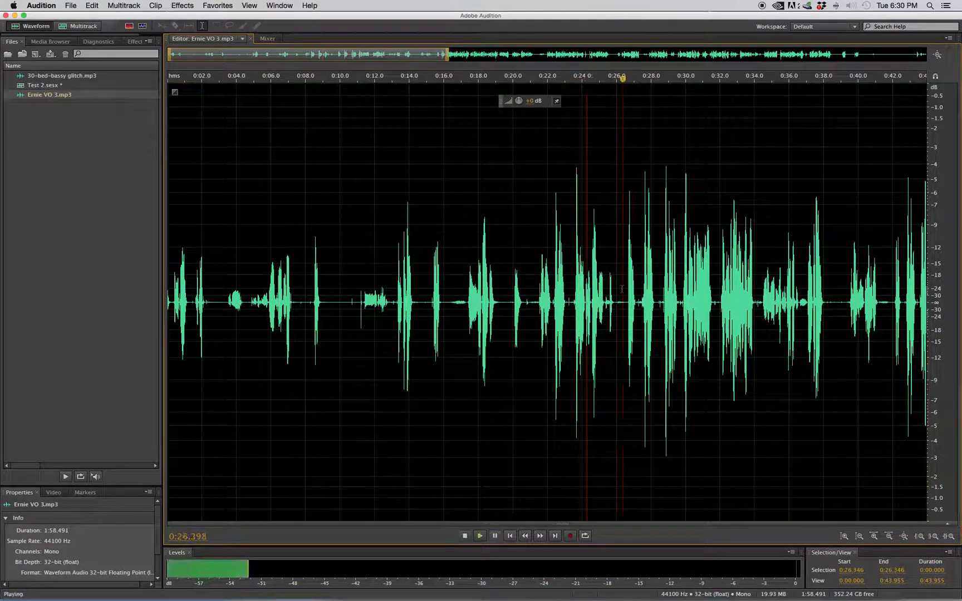
{"action": "key", "text": "space"}
{"action": "left_click", "coordinate": [873, 298]}
{"action": "key", "text": "space"}
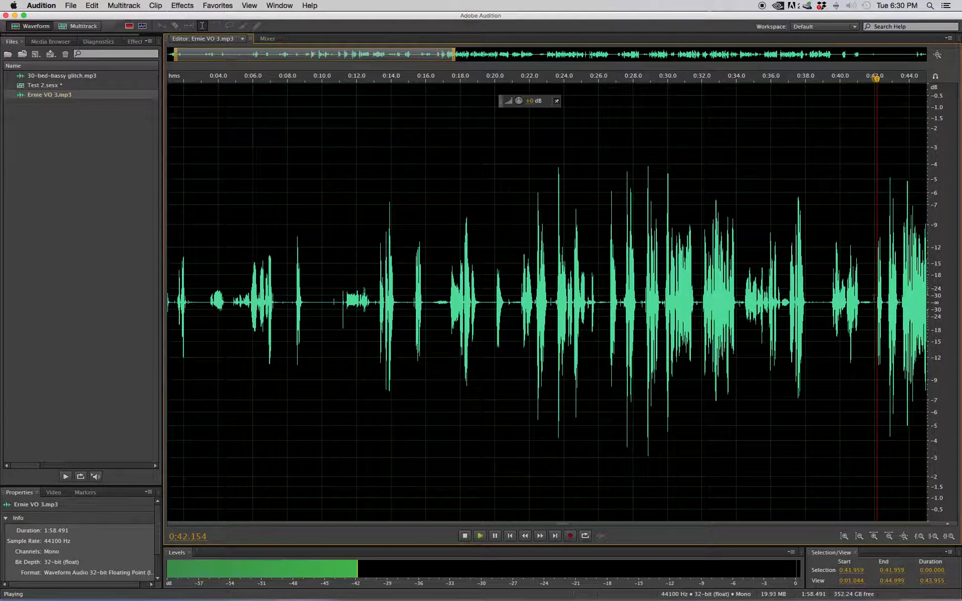
{"action": "key", "text": "space"}
{"action": "left_click_drag", "start_coordinate": [751, 301], "coordinate": [2, 282]}
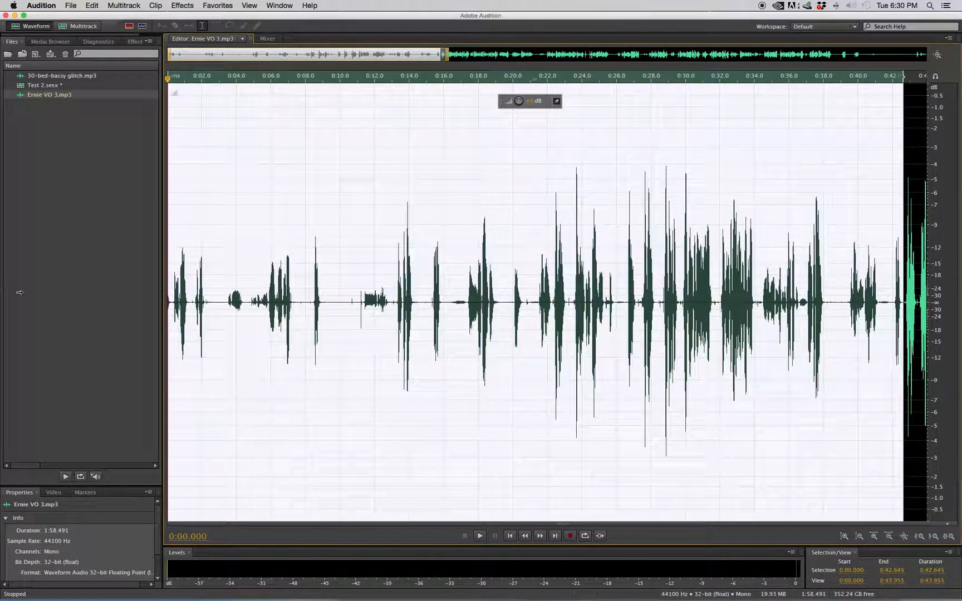
{"action": "key", "text": "Delete"}
Delete the stray fragment in the first 0.872 seconds, ahead of the full read.
{"action": "left_click_drag", "start_coordinate": [284, 77], "coordinate": [167, 76]}
{"action": "left_click_drag", "start_coordinate": [265, 263], "coordinate": [163, 311]}
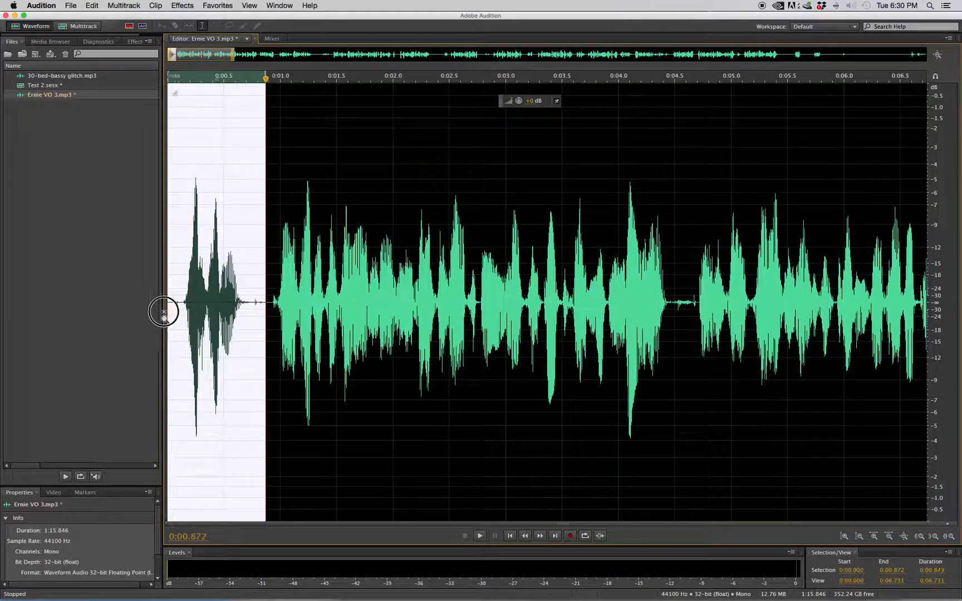
{"action": "key", "text": "Delete"}
Audition the read from its start and delete the rejected take between 0:10.290 and 0:15.650.
{"action": "key", "text": "space"}
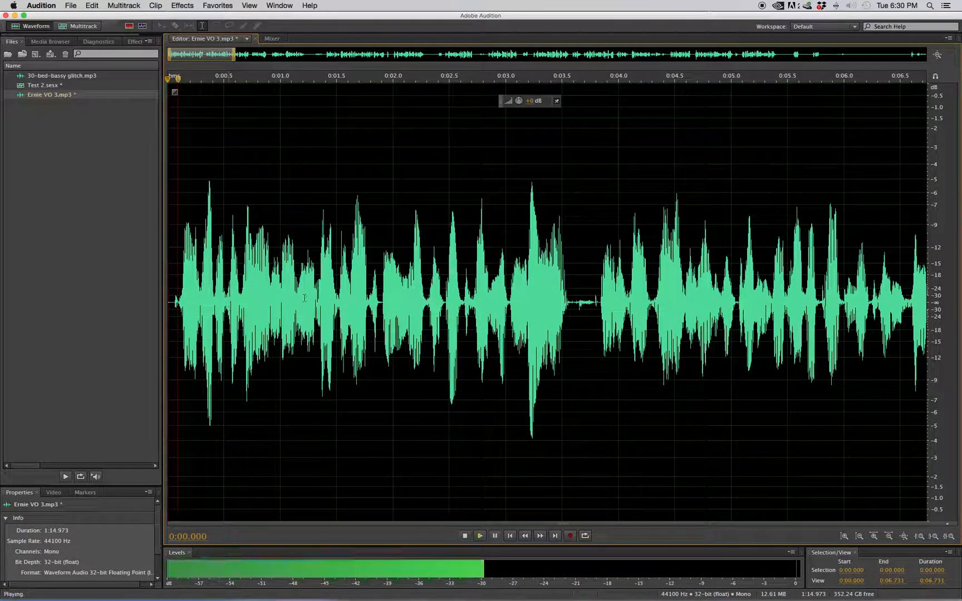
{"action": "scroll", "coordinate": [590, 315], "scroll_direction": "down", "scroll_amount": 4}
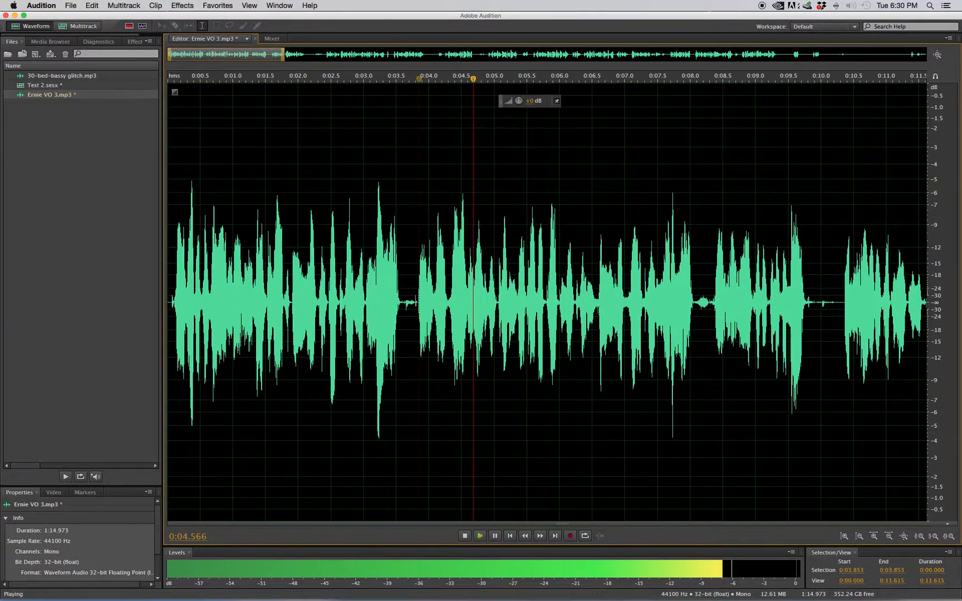
{"action": "key", "text": "space"}
{"action": "key", "text": "space"}
{"action": "scroll", "coordinate": [581, 320], "scroll_direction": "down", "scroll_amount": 1}
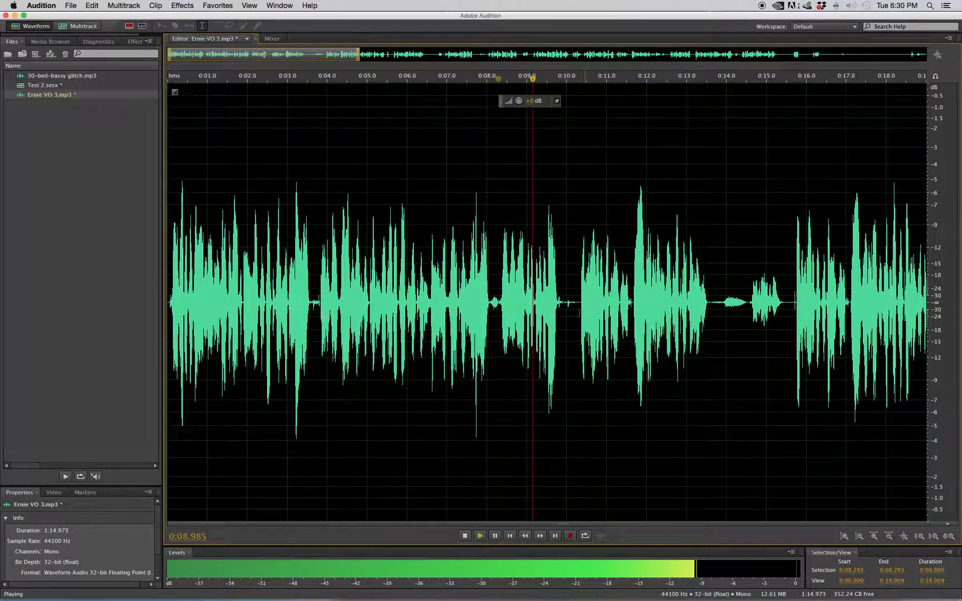
{"action": "left_click", "coordinate": [577, 311]}
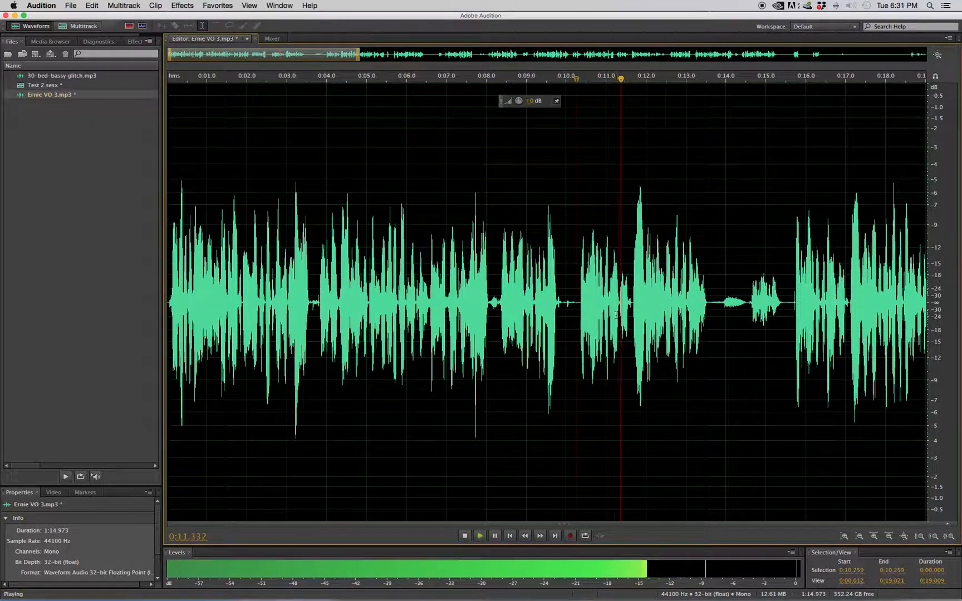
{"action": "scroll", "coordinate": [577, 310], "scroll_direction": "right", "scroll_amount": 1}
{"action": "left_click_drag", "start_coordinate": [310, 55], "coordinate": [374, 57]}
{"action": "key", "text": "space"}
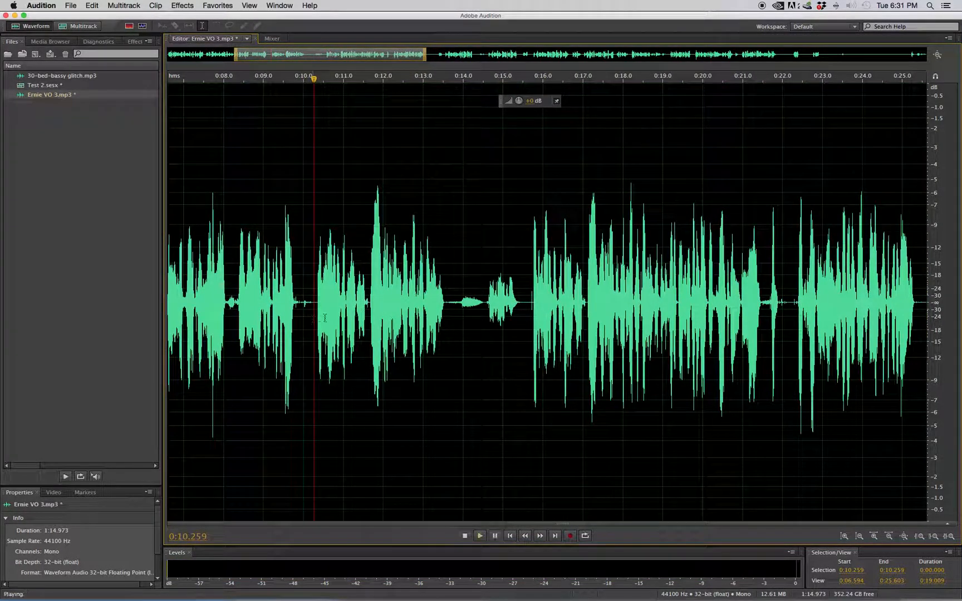
{"action": "key", "text": "space"}
{"action": "left_click_drag", "start_coordinate": [536, 322], "coordinate": [750, 325]}
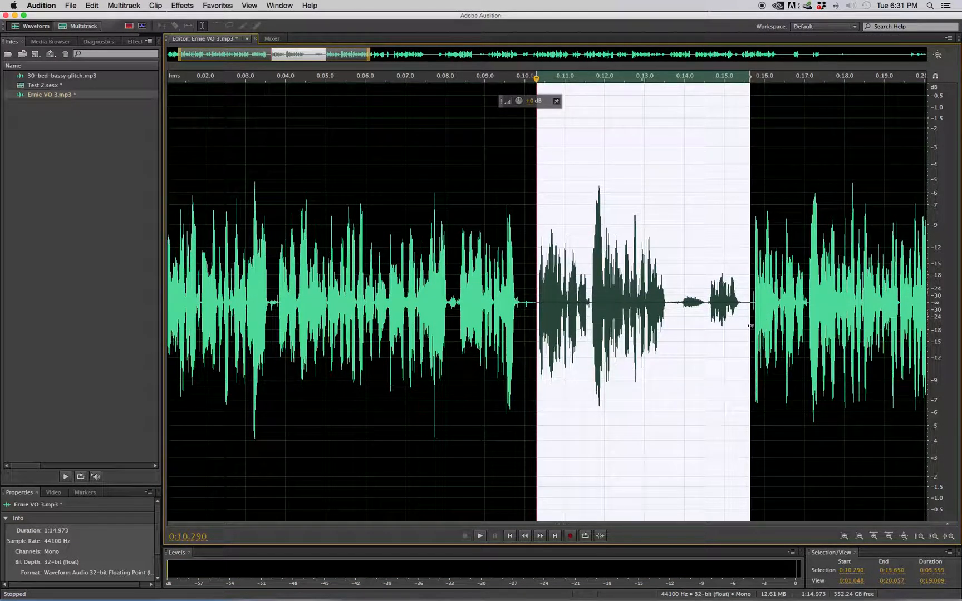
{"action": "key", "text": "Delete"}
Play on from the last cut and delete the rejected takes between 0:16.215 and 0:26.103.
{"action": "key", "text": "space"}
{"action": "left_click_drag", "start_coordinate": [275, 55], "coordinate": [345, 57]}
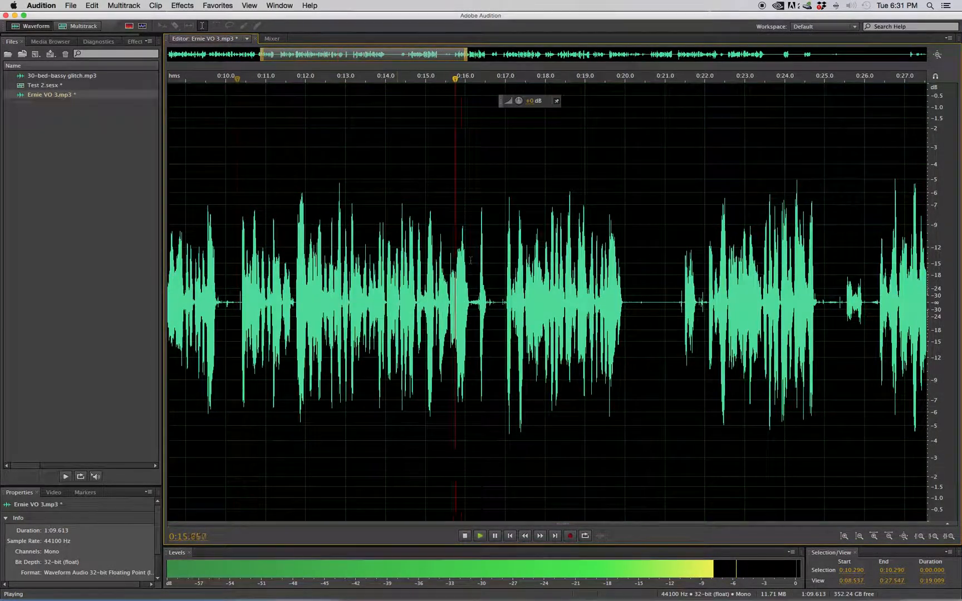
{"action": "left_click_drag", "start_coordinate": [474, 302], "coordinate": [769, 300]}
{"action": "key", "text": "space"}
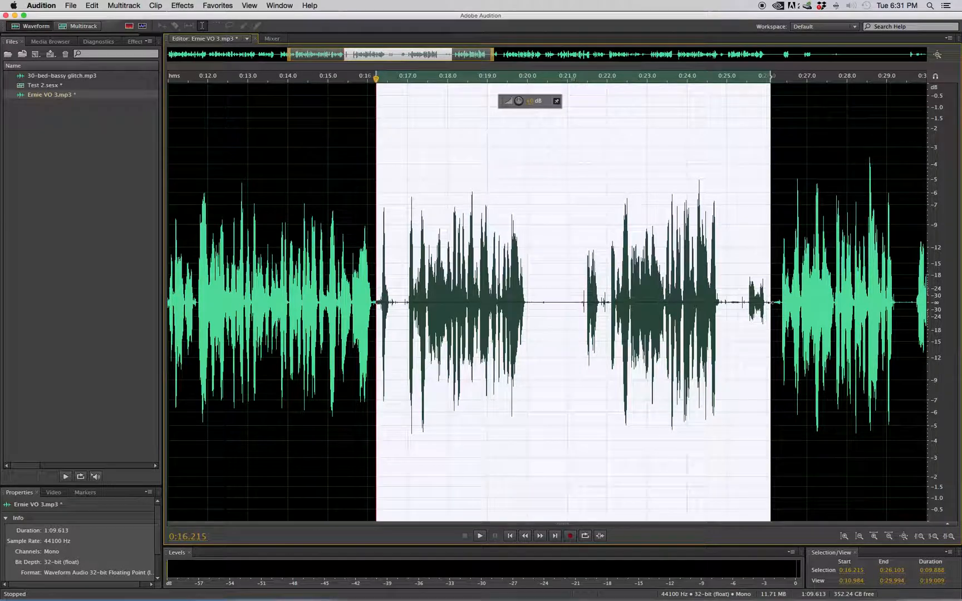
{"action": "key", "text": "Delete"}
Listen to the next phrase and delete the section from 0:16.354 to 0:20.760.
{"action": "key", "text": "space"}
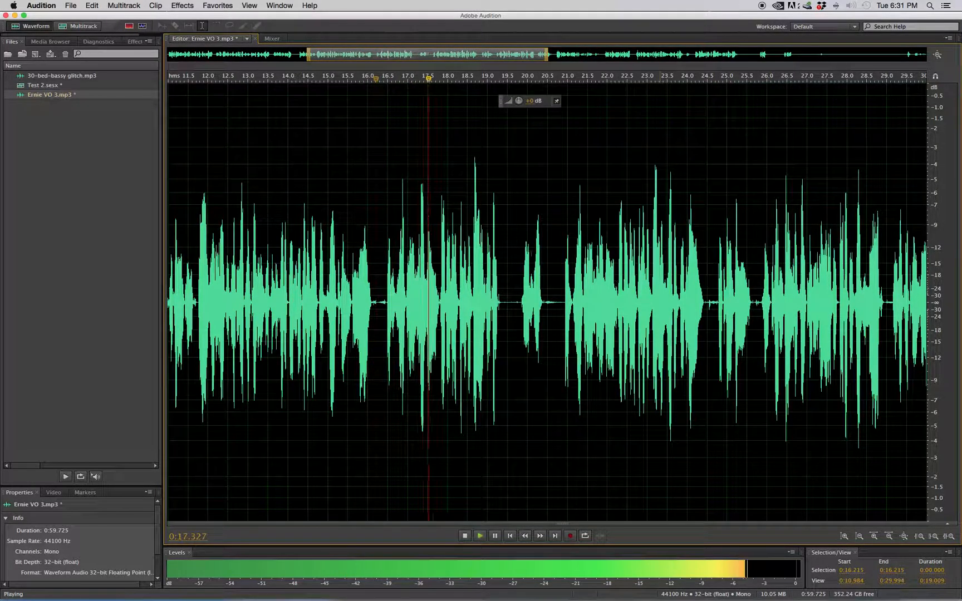
{"action": "left_click_drag", "start_coordinate": [557, 262], "coordinate": [381, 281]}
{"action": "key", "text": "space"}
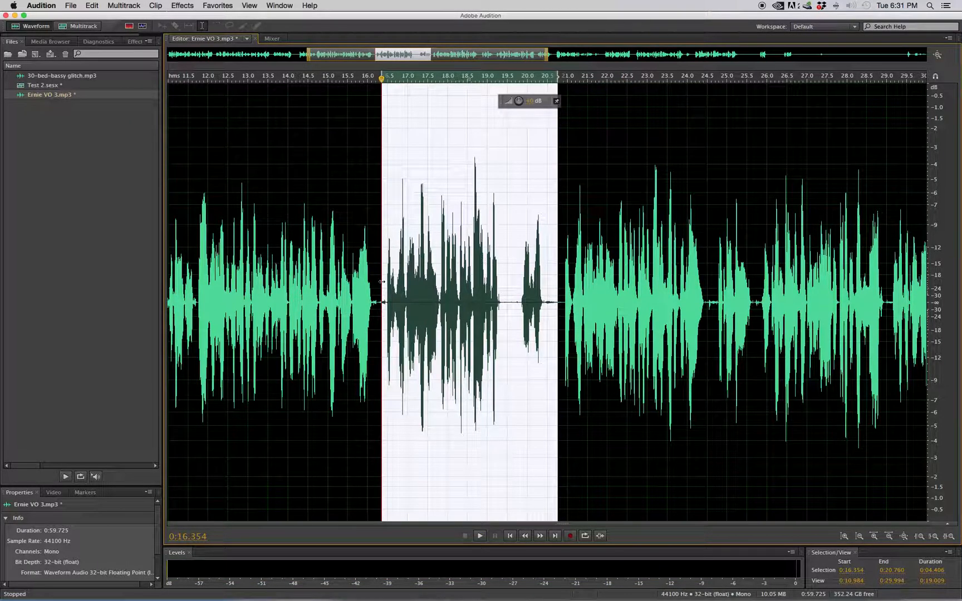
{"action": "key", "text": "Delete"}
Continue playback and delete the short fragment between 0:20.270 and 0:21.406.
{"action": "key", "text": "space"}
{"action": "left_click_drag", "start_coordinate": [406, 54], "coordinate": [472, 53]}
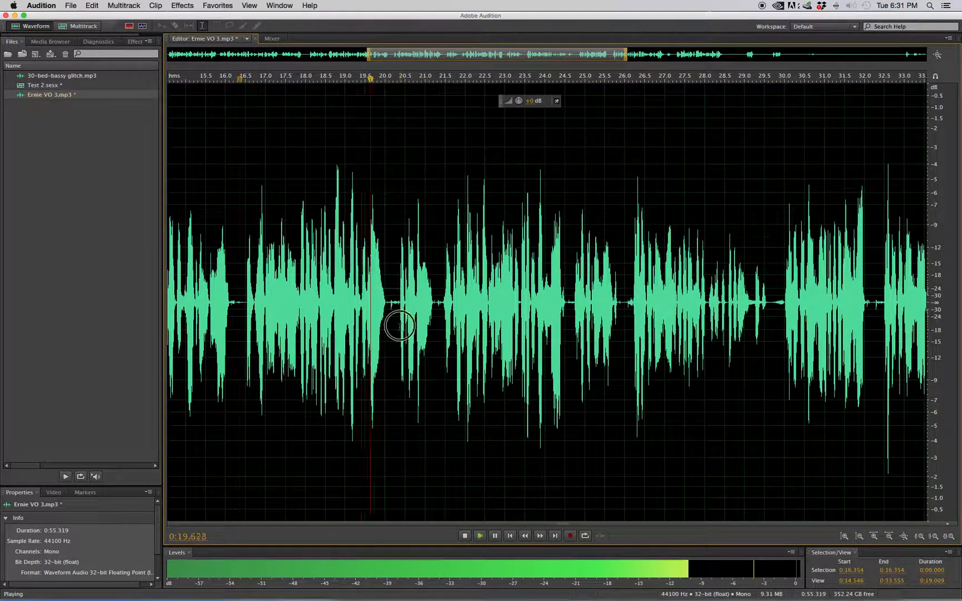
{"action": "left_click_drag", "start_coordinate": [395, 323], "coordinate": [442, 317]}
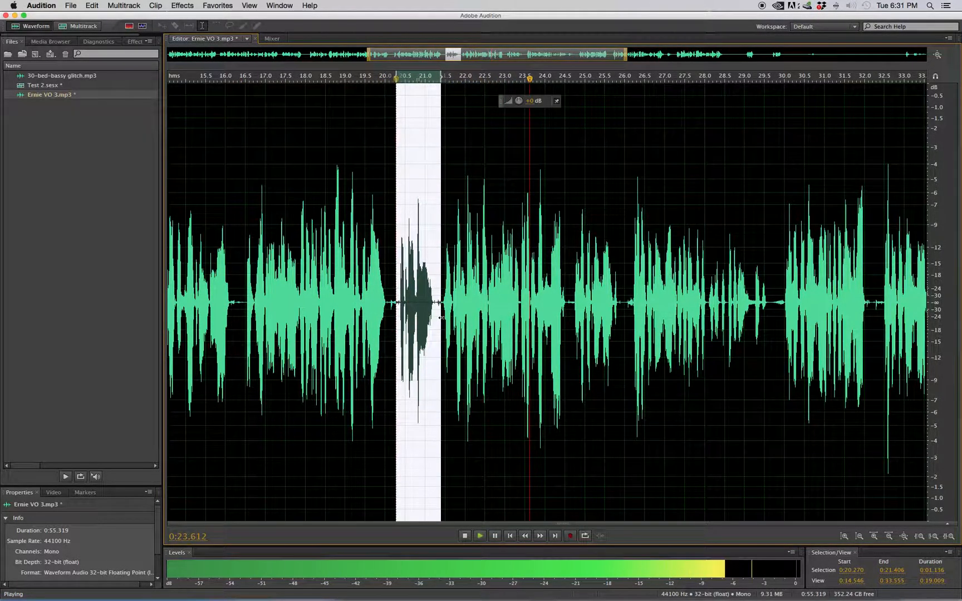
{"action": "key", "text": "space"}
{"action": "key", "text": "Delete"}
Play the following lines and delete the short phrase of about 1.3 seconds starting at 0:23.554.
{"action": "key", "text": "space"}
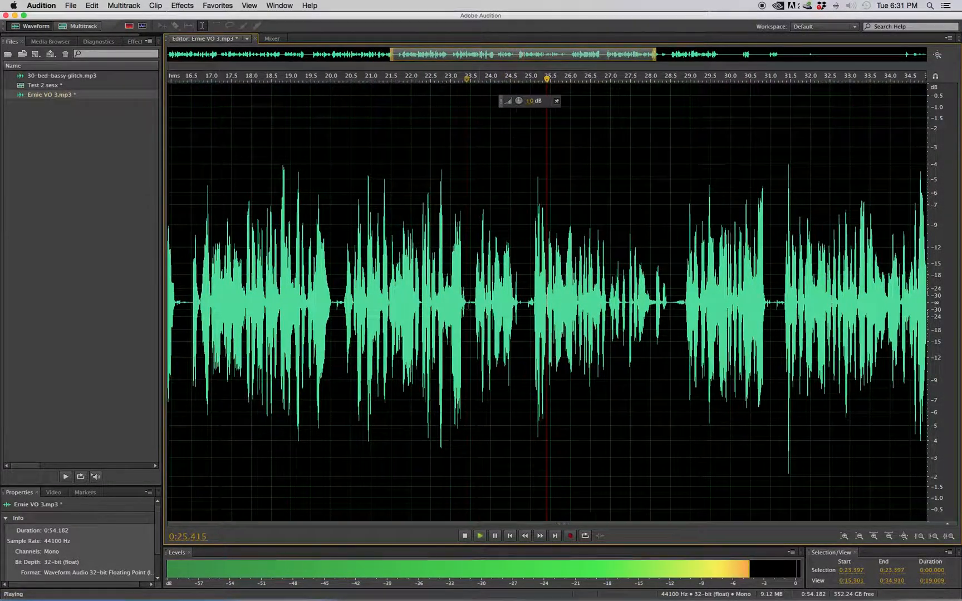
{"action": "key", "text": "space"}
{"action": "left_click_drag", "start_coordinate": [466, 323], "coordinate": [518, 312]}
{"action": "key", "text": "Delete"}
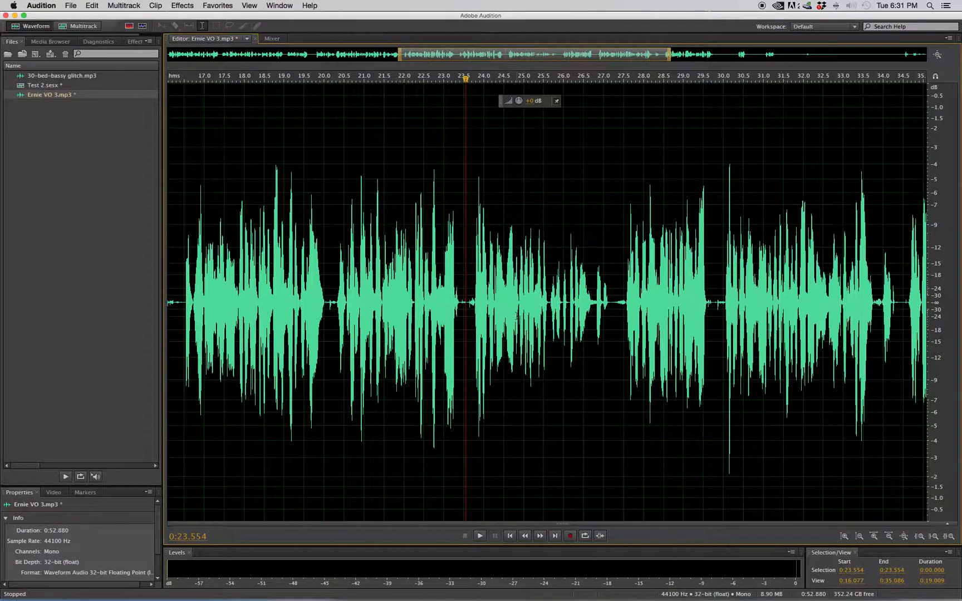
Listen to the next phrase and delete the rejected take between 0:23.542 and 0:27.194.
{"action": "left_click", "coordinate": [631, 315]}
{"action": "left_click", "coordinate": [621, 323]}
{"action": "key", "text": "space"}
{"action": "left_click_drag", "start_coordinate": [611, 313], "coordinate": [465, 310]}
{"action": "scroll", "coordinate": [465, 309], "scroll_direction": "up", "scroll_amount": 1}
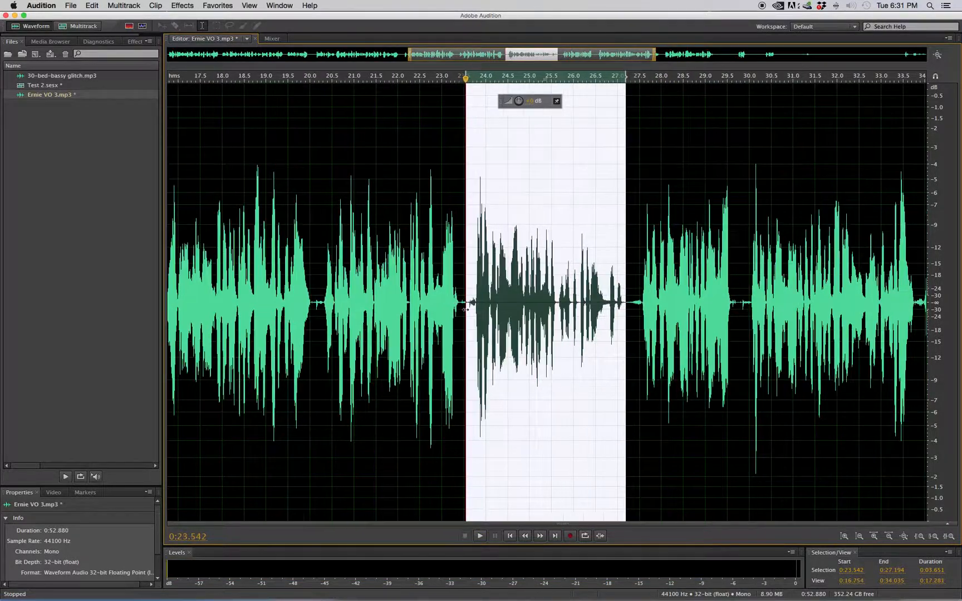
{"action": "key", "text": "Delete"}
Listen to the following phrase and delete the rejected section of about 2.4 seconds starting near 0:23.8.
{"action": "left_click", "coordinate": [577, 316]}
{"action": "key", "text": "space"}
{"action": "left_click_drag", "start_coordinate": [583, 312], "coordinate": [477, 310]}
{"action": "key", "text": "Delete"}
Continue playback and delete the short fragment of about half a second starting at 0:27.857.
{"action": "key", "text": "space"}
{"action": "left_click", "coordinate": [646, 312]}
{"action": "left_click_drag", "start_coordinate": [677, 313], "coordinate": [654, 325]}
{"action": "key", "text": "space"}
{"action": "key", "text": "Delete"}
Listen to the final phrase and delete everything from 0:31.992 to the end of the recording.
{"action": "key", "text": "space"}
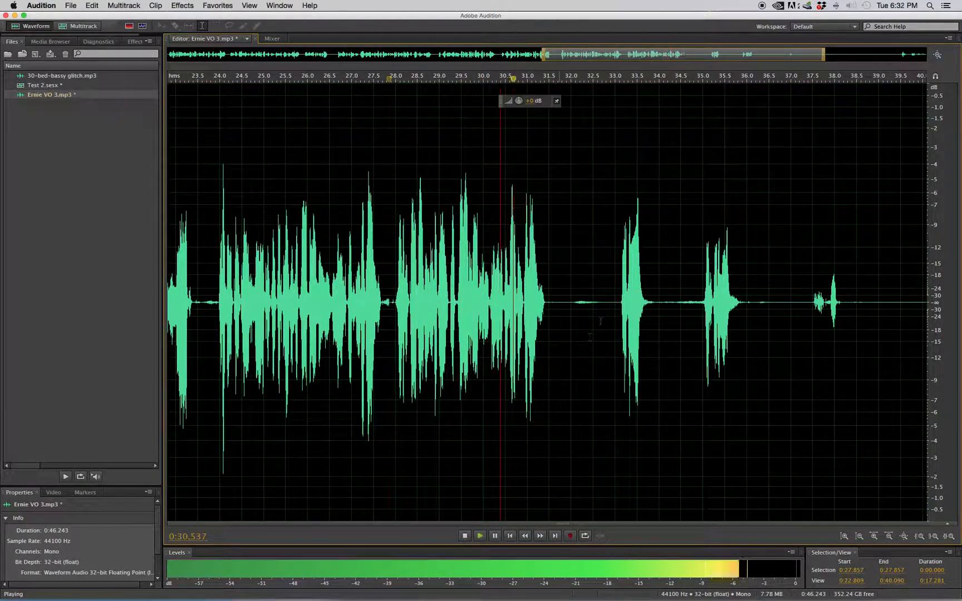
{"action": "left_click", "coordinate": [616, 317]}
{"action": "key", "text": "space"}
{"action": "left_click_drag", "start_coordinate": [568, 321], "coordinate": [957, 327]}
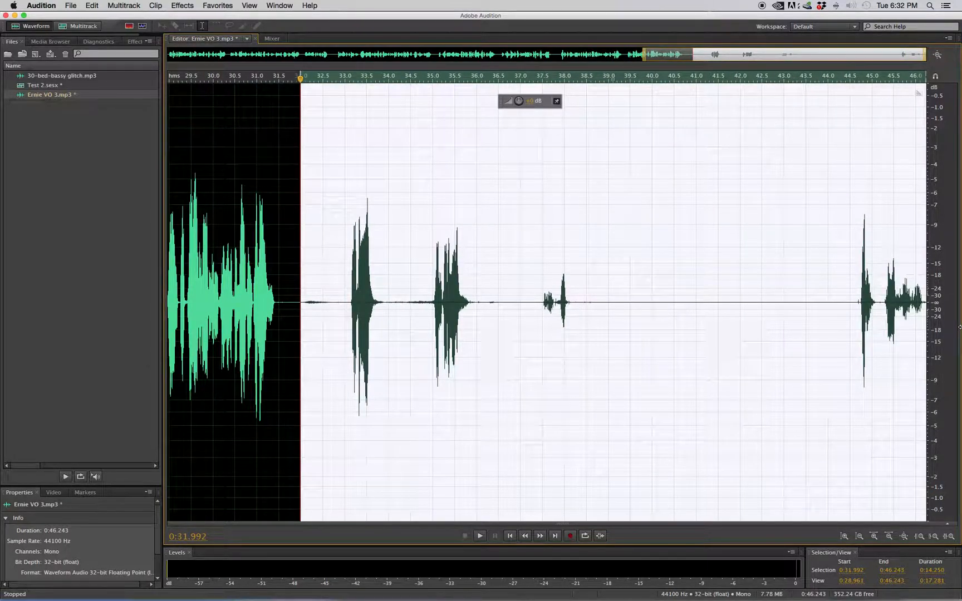
{"action": "key", "text": "Delete"}
Select the whole edited voice-over waveform and save the file.
{"action": "scroll", "coordinate": [690, 301], "scroll_direction": "down", "scroll_amount": 3}
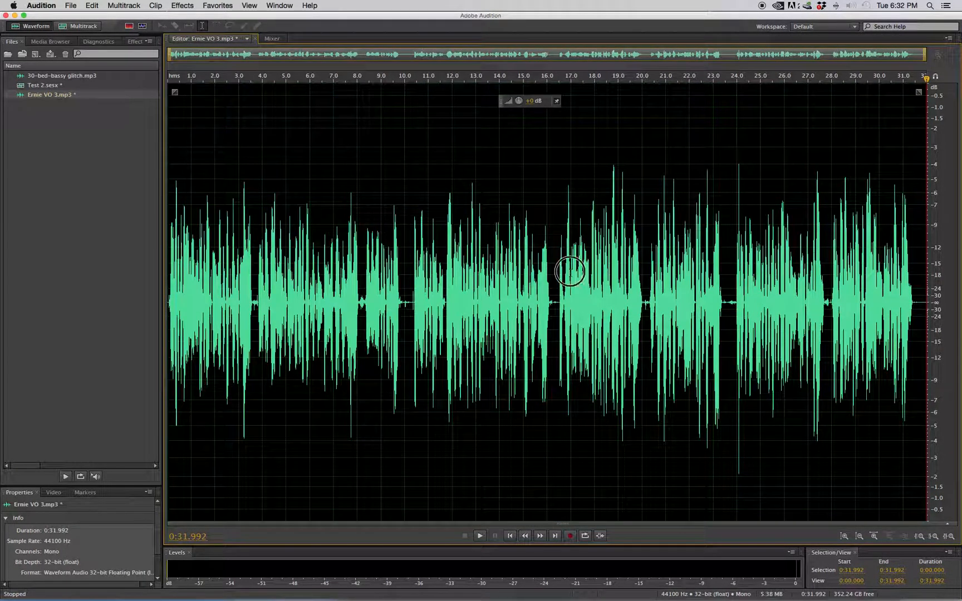
{"action": "double_click", "coordinate": [569, 271]}
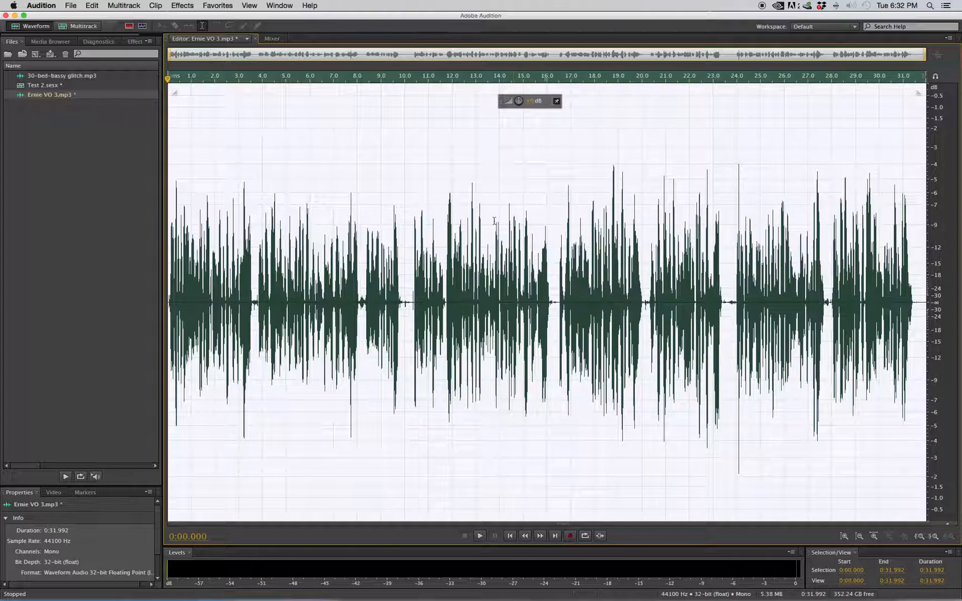
{"action": "key", "text": "super+s"}
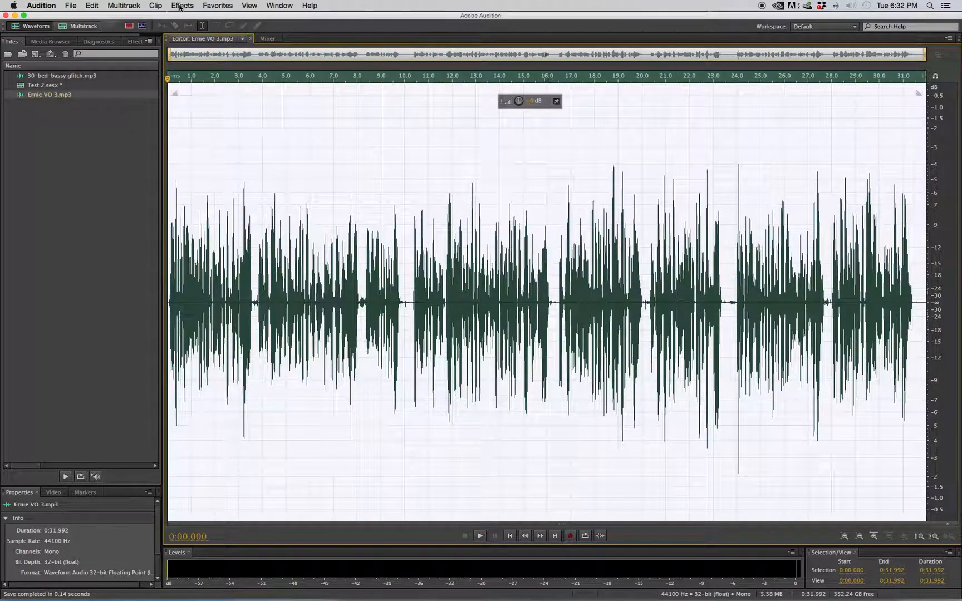
Apply Dynamics Processing to the whole voice-over with the Soft Limit -12dB preset and Spline Curves enabled.
{"action": "left_click", "coordinate": [179, 6]}
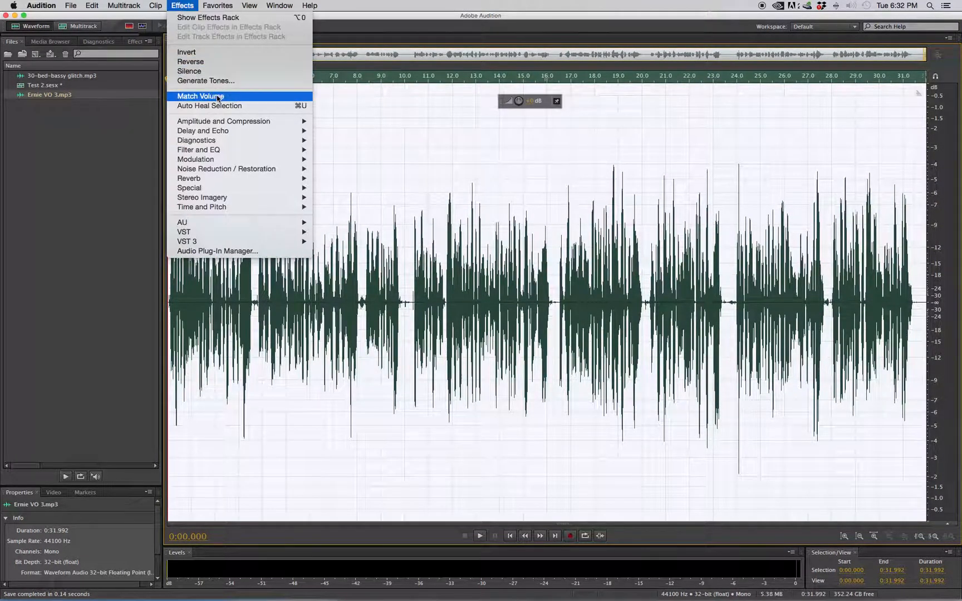
{"action": "mouse_move", "coordinate": [251, 126]}
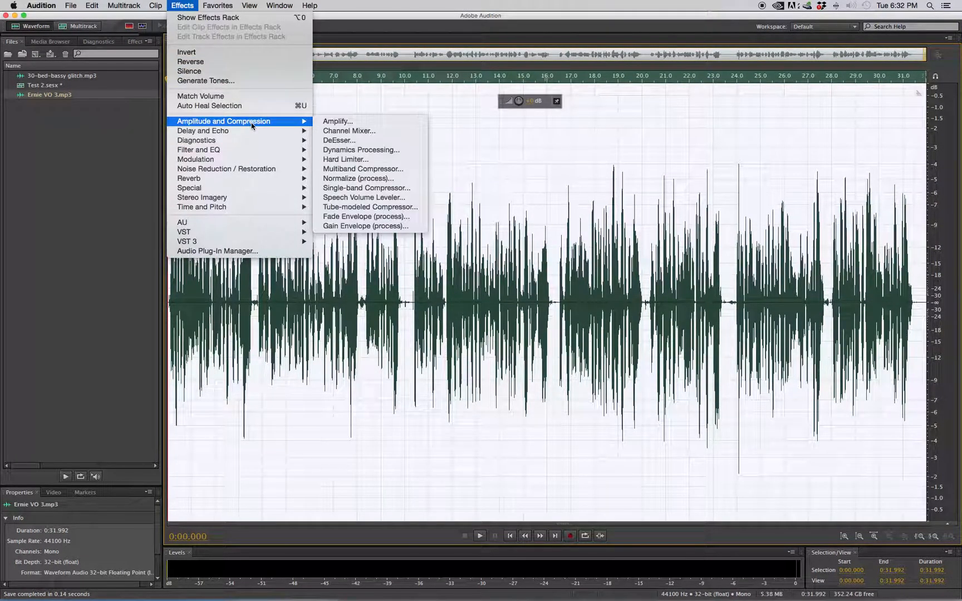
{"action": "left_click", "coordinate": [369, 151]}
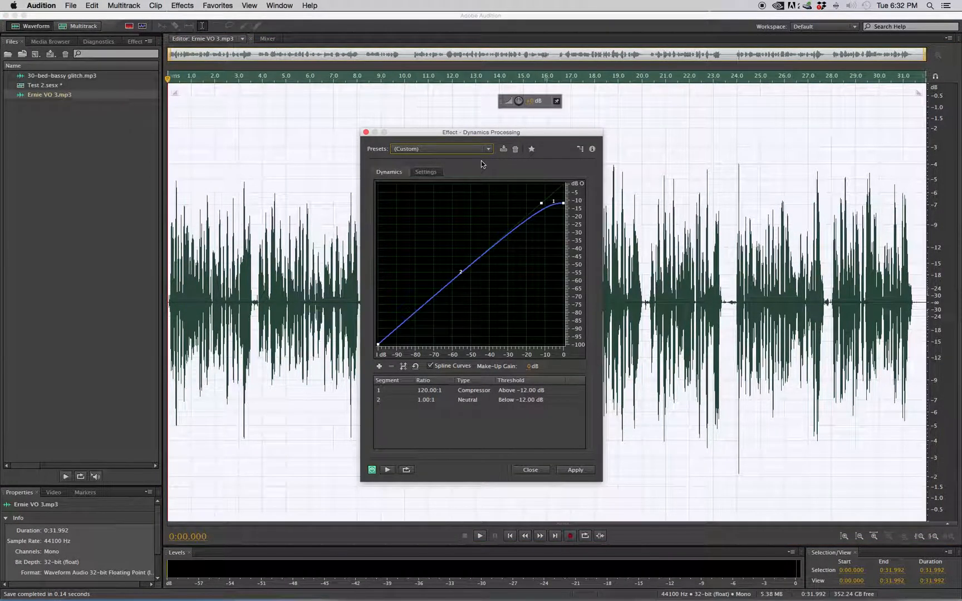
{"action": "left_click", "coordinate": [467, 149]}
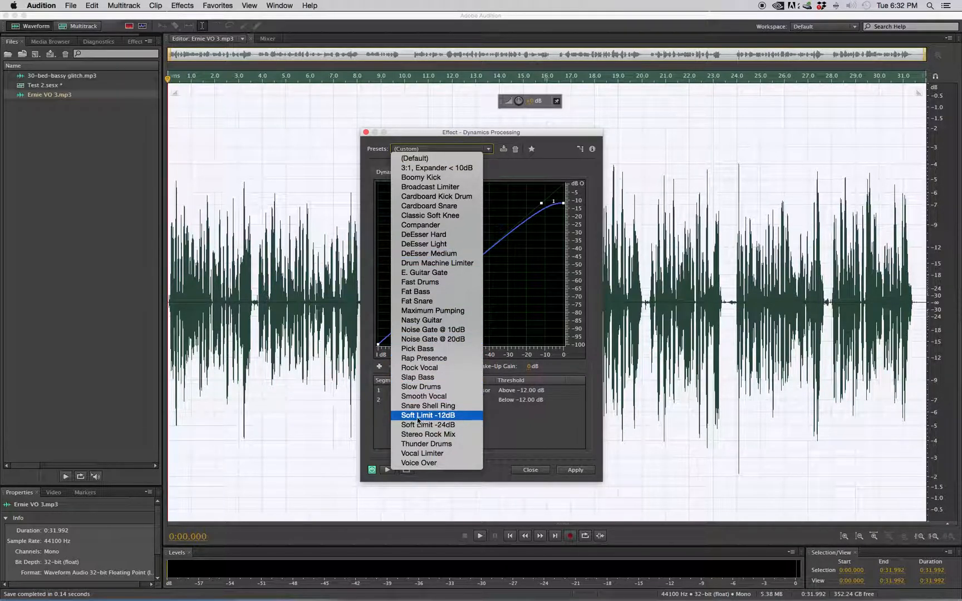
{"action": "left_click", "coordinate": [448, 416]}
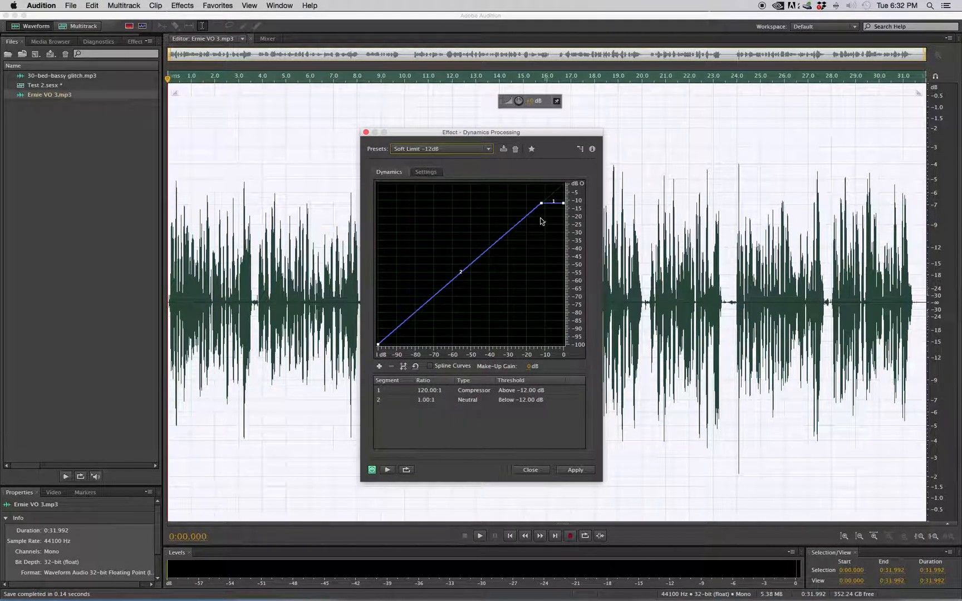
{"action": "left_click", "coordinate": [430, 366]}
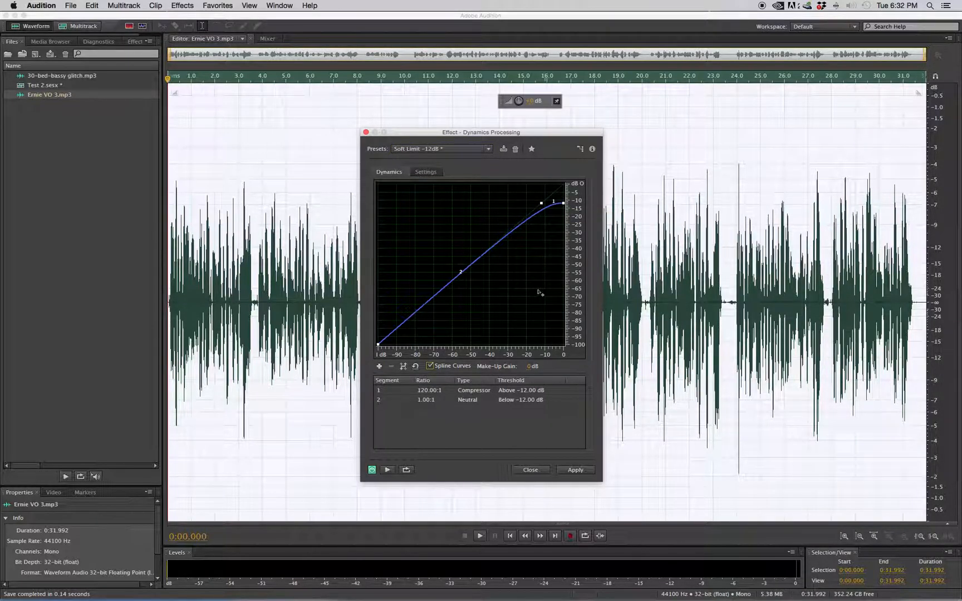
{"action": "left_click", "coordinate": [579, 471]}
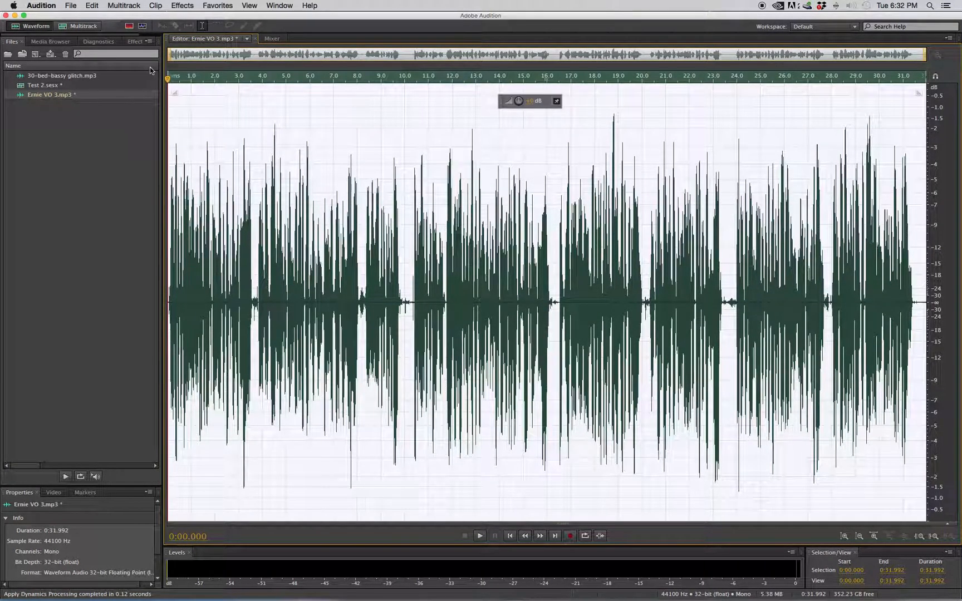
Normalize the whole voice-over to -1.0 dB.
{"action": "left_click", "coordinate": [182, 5]}
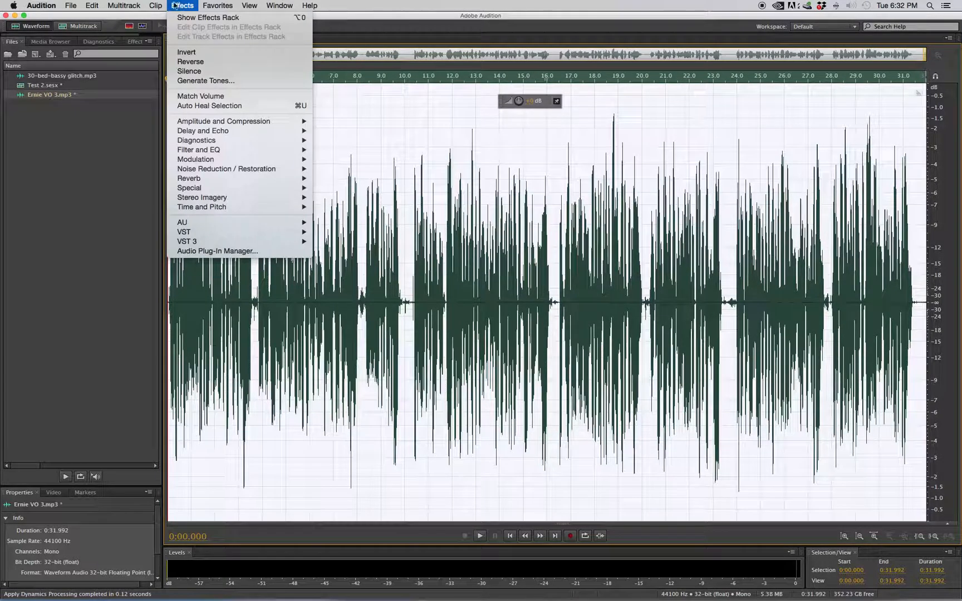
{"action": "mouse_move", "coordinate": [227, 187]}
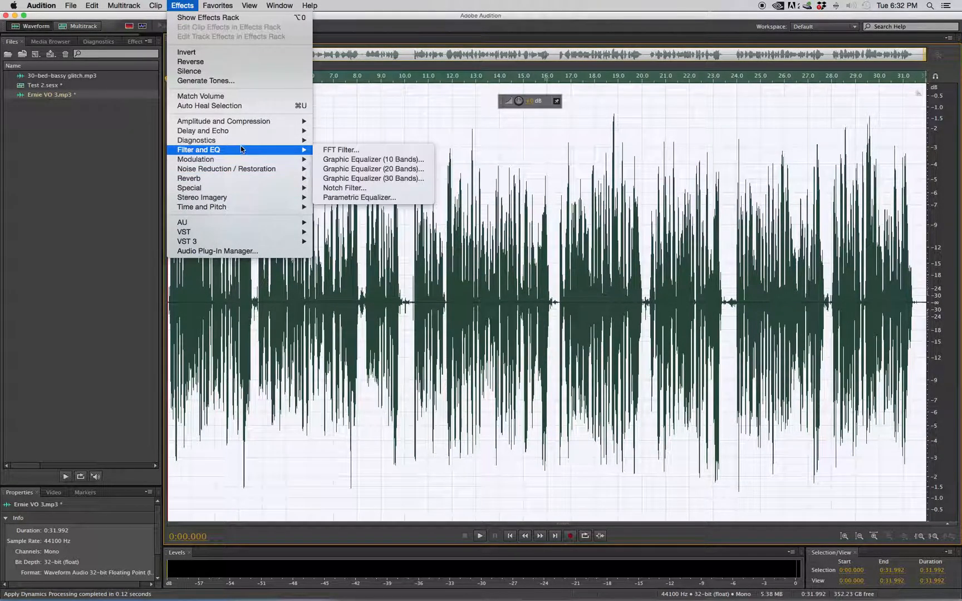
{"action": "mouse_move", "coordinate": [253, 128]}
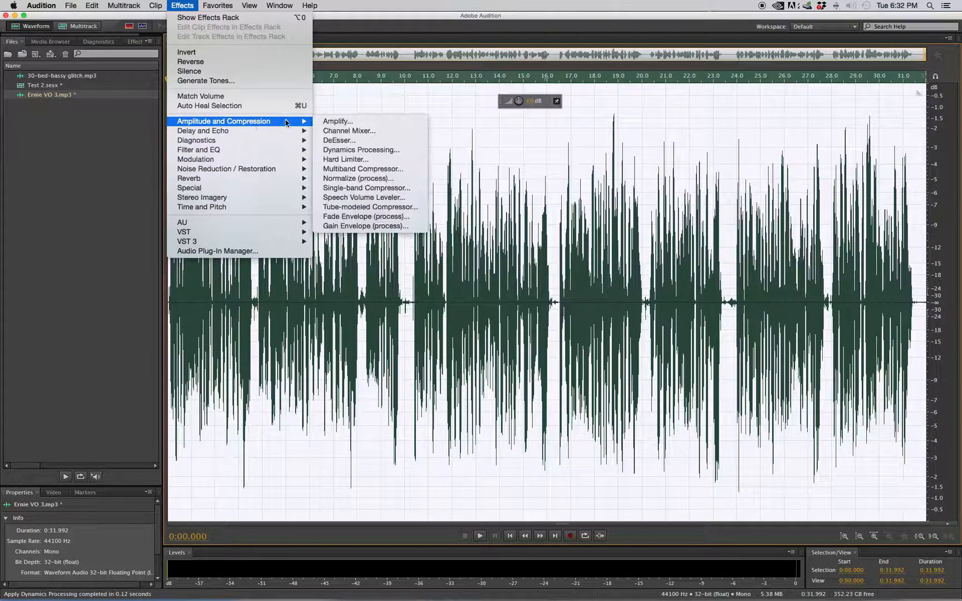
{"action": "left_click", "coordinate": [364, 179]}
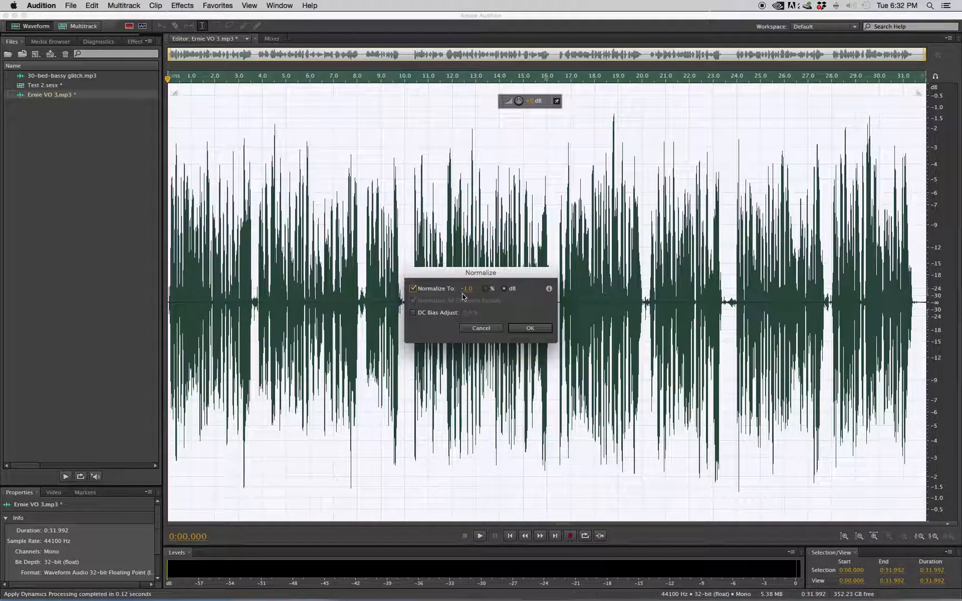
{"action": "left_click", "coordinate": [531, 328]}
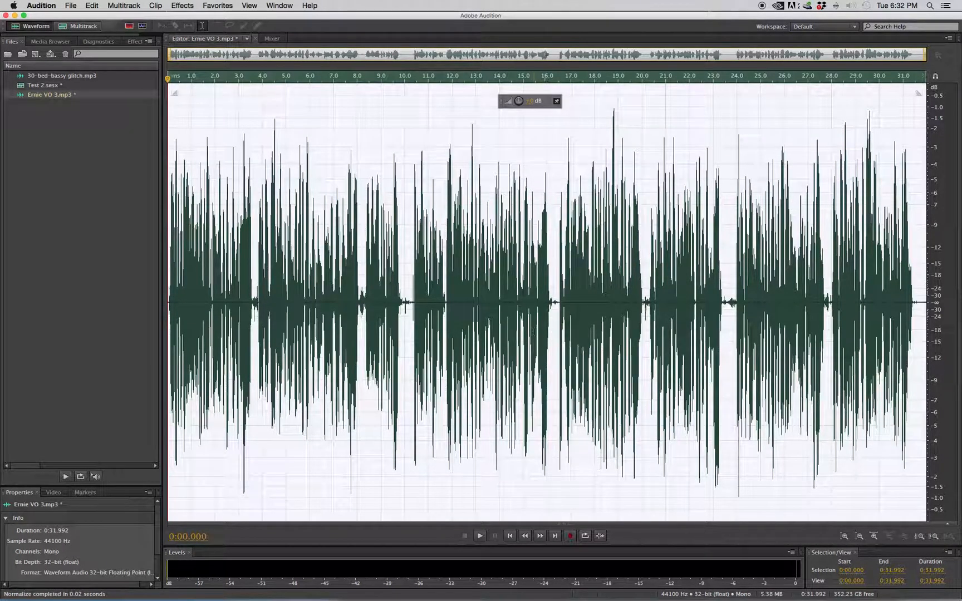
Place the processed voice-over at the start of Track 1 in the multitrack session and trim the clip's beginning slightly.
{"action": "left_click", "coordinate": [88, 31]}
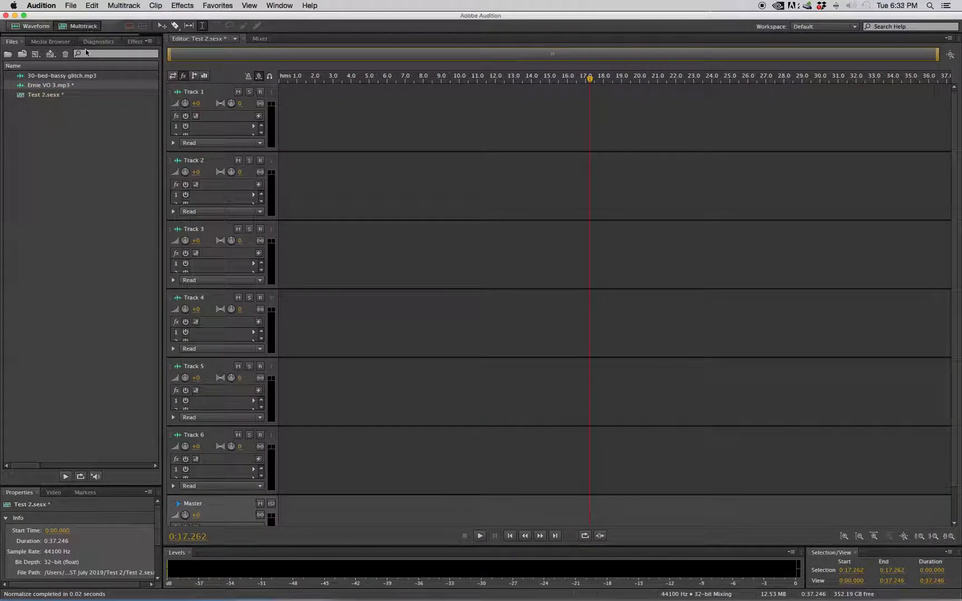
{"action": "left_click_drag", "start_coordinate": [53, 91], "coordinate": [285, 93]}
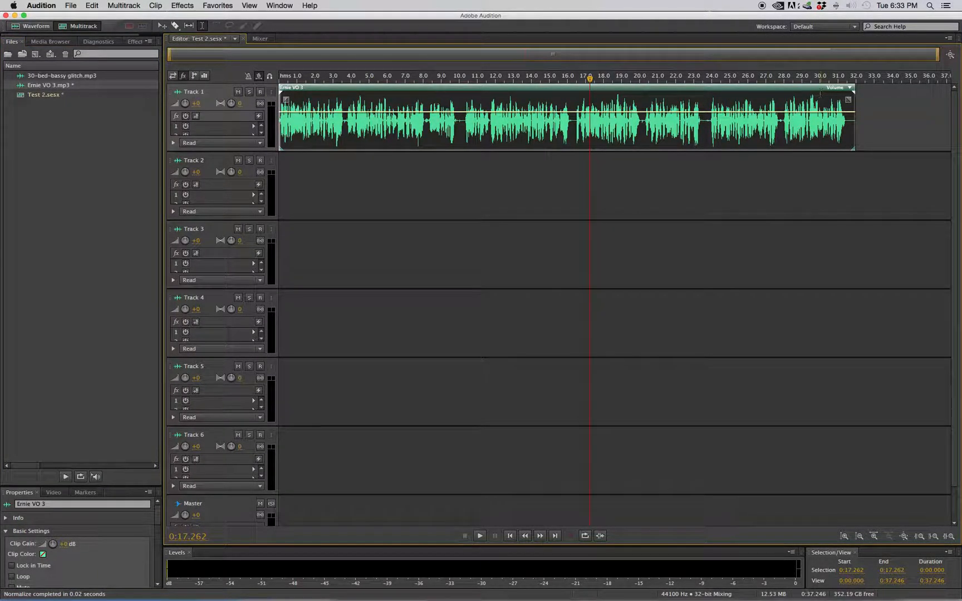
{"action": "left_click_drag", "start_coordinate": [589, 81], "coordinate": [820, 92]}
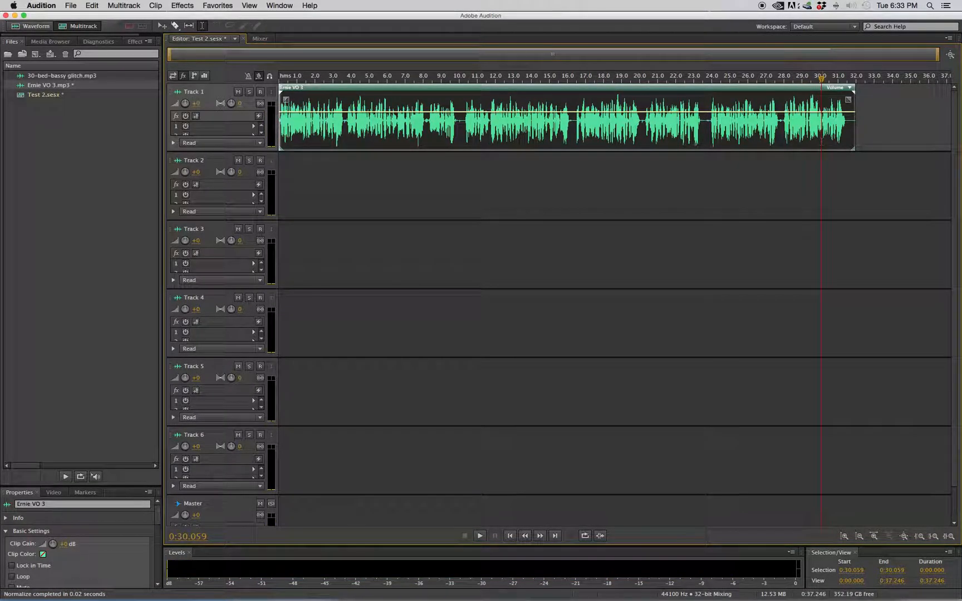
{"action": "left_click_drag", "start_coordinate": [279, 78], "coordinate": [368, 79]}
{"action": "left_click_drag", "start_coordinate": [281, 149], "coordinate": [286, 149]}
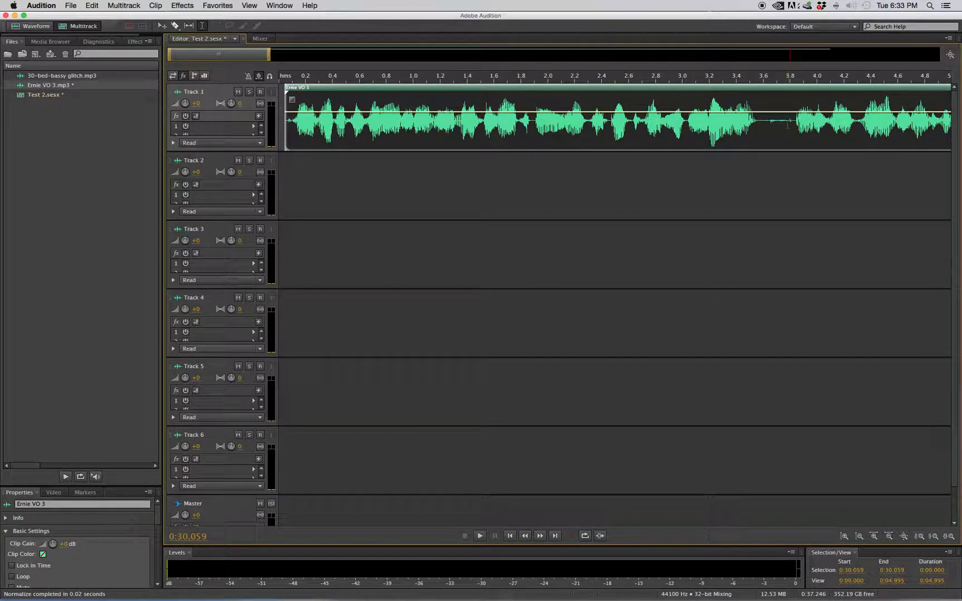
Delete the pause between 0:03.627 and 0:03.819 and move the following clip earlier to tighten the gap.
{"action": "left_click_drag", "start_coordinate": [791, 120], "coordinate": [767, 129]}
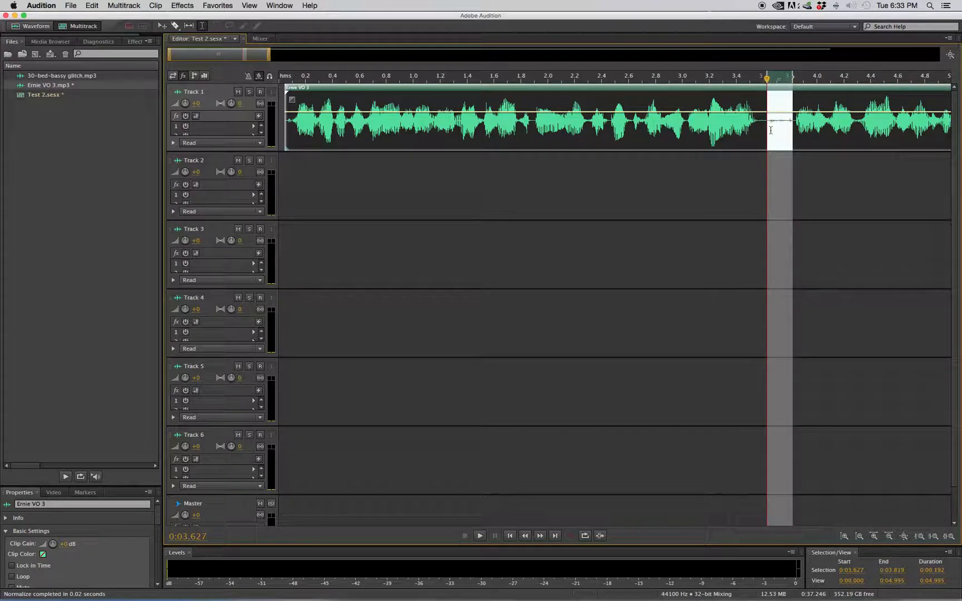
{"action": "key", "text": "Delete"}
{"action": "left_click", "coordinate": [752, 254]}
{"action": "left_click_drag", "start_coordinate": [250, 54], "coordinate": [286, 54]}
{"action": "left_click_drag", "start_coordinate": [592, 89], "coordinate": [571, 87]}
Delete the pauses from 0:07.970 to 0:08.195 and from 0:09.655 to 0:10.245 on Track 1.
{"action": "left_click_drag", "start_coordinate": [273, 62], "coordinate": [354, 61]}
{"action": "left_click_drag", "start_coordinate": [621, 128], "coordinate": [591, 125]}
{"action": "mouse_move", "coordinate": [361, 54]}
{"action": "left_mouse_down"}
{"action": "mouse_move", "coordinate": [410, 51]}
{"action": "mouse_move", "coordinate": [377, 58]}
{"action": "left_mouse_up"}
{"action": "key", "text": "Delete"}
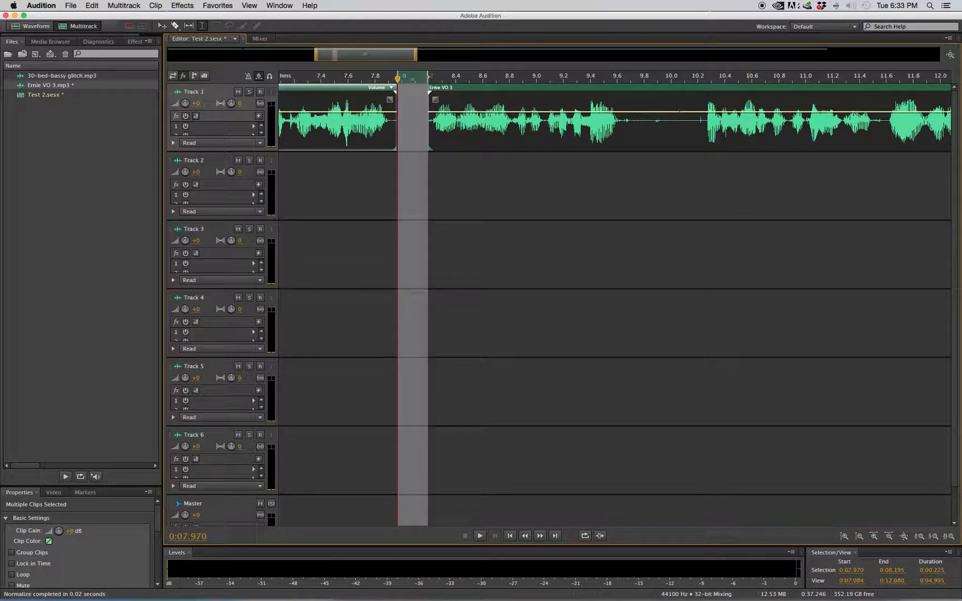
{"action": "left_click_drag", "start_coordinate": [703, 120], "coordinate": [623, 130]}
{"action": "key", "text": "Delete"}
Listen around 0:09.2 and 0:11.2, and cut out the very short pause starting at 0:11.582.
{"action": "left_click_drag", "start_coordinate": [393, 58], "coordinate": [407, 51]}
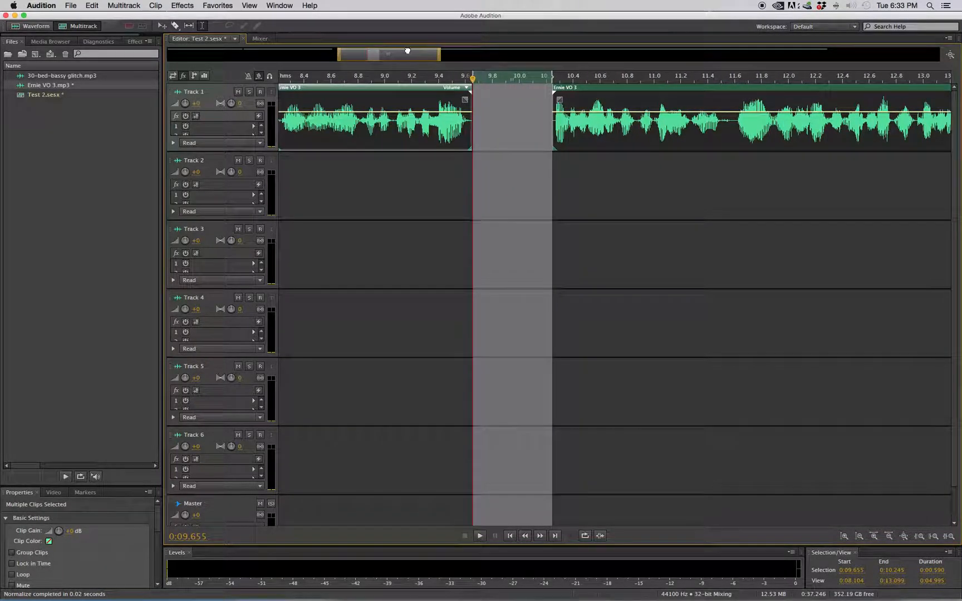
{"action": "left_click", "coordinate": [411, 168]}
{"action": "key", "text": "space"}
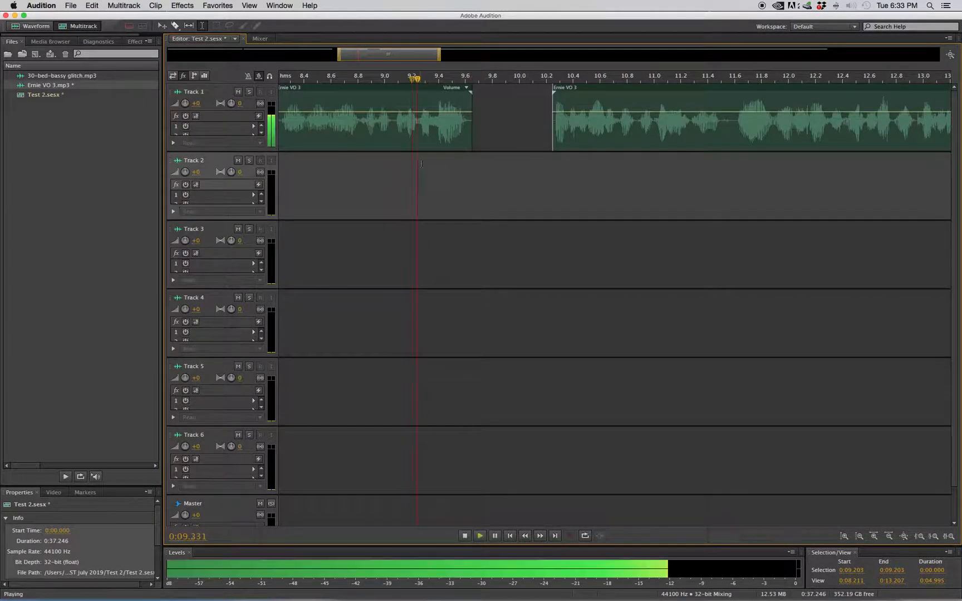
{"action": "key", "text": "space"}
{"action": "left_click_drag", "start_coordinate": [402, 56], "coordinate": [425, 59]}
{"action": "left_click", "coordinate": [530, 161]}
{"action": "key", "text": "space"}
{"action": "key", "text": "space"}
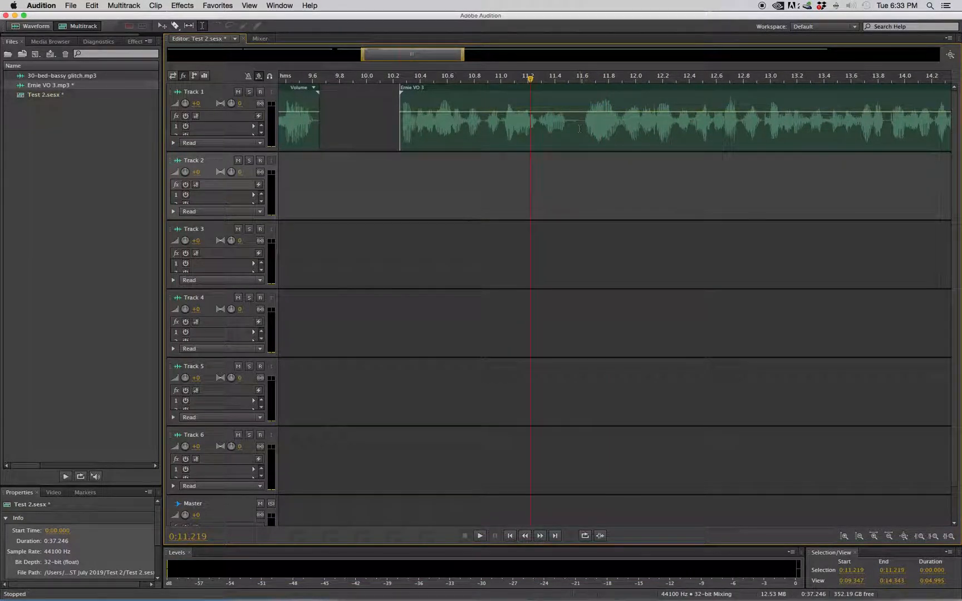
{"action": "left_click_drag", "start_coordinate": [583, 125], "coordinate": [579, 129]}
{"action": "key", "text": "super+k"}
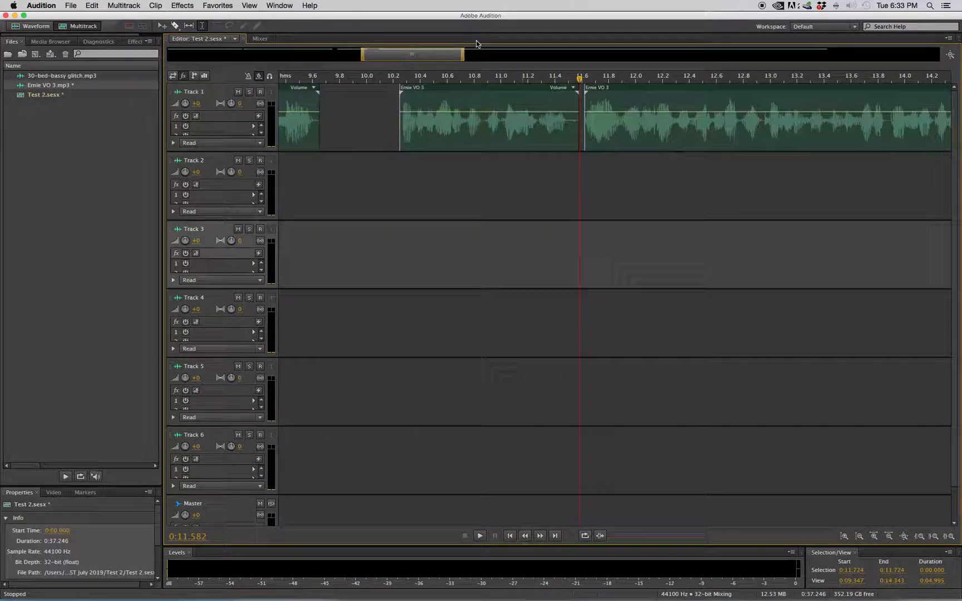
Delete the pause between 0:15.989 and 0:16.405 and fine-tune the start edge of the following clip.
{"action": "left_click_drag", "start_coordinate": [434, 54], "coordinate": [519, 48]}
{"action": "left_click_drag", "start_coordinate": [678, 134], "coordinate": [622, 140]}
{"action": "key", "text": "Delete"}
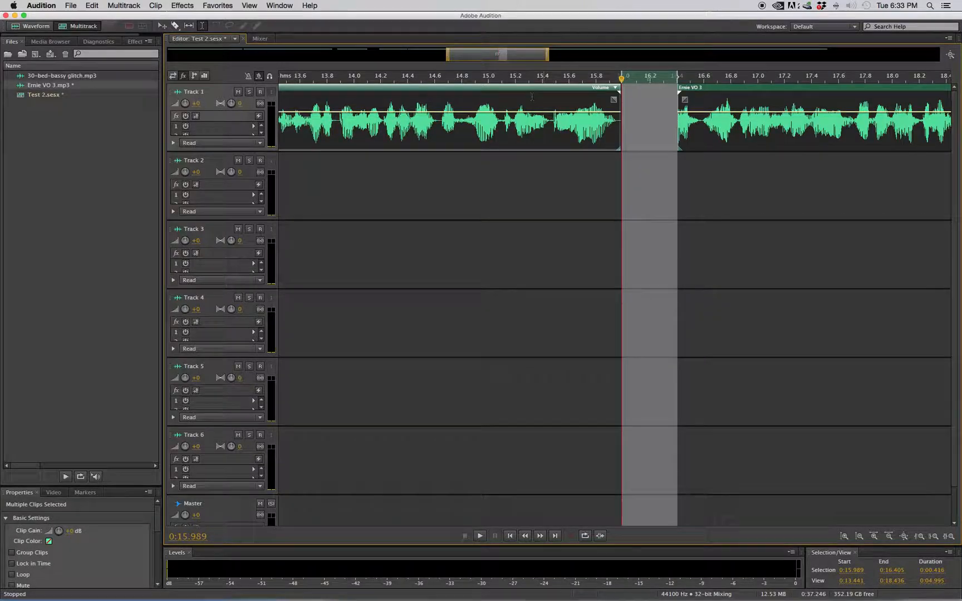
{"action": "left_click_drag", "start_coordinate": [509, 51], "coordinate": [533, 51]}
{"action": "left_click", "coordinate": [532, 125]}
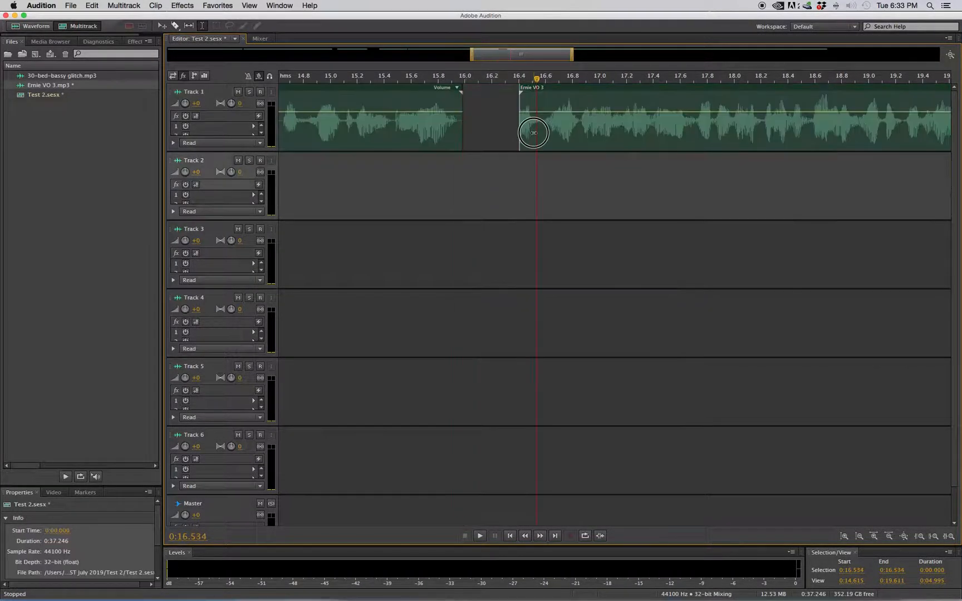
{"action": "mouse_move", "coordinate": [519, 144]}
{"action": "left_mouse_down"}
{"action": "mouse_move", "coordinate": [500, 139]}
{"action": "mouse_move", "coordinate": [516, 139]}
{"action": "left_mouse_up"}
Delete the 0.25-second pause starting at 0:19.940 and the next pause between phrases near 0:23.3.
{"action": "left_click_drag", "start_coordinate": [531, 56], "coordinate": [586, 54]}
{"action": "left_click_drag", "start_coordinate": [660, 135], "coordinate": [627, 135]}
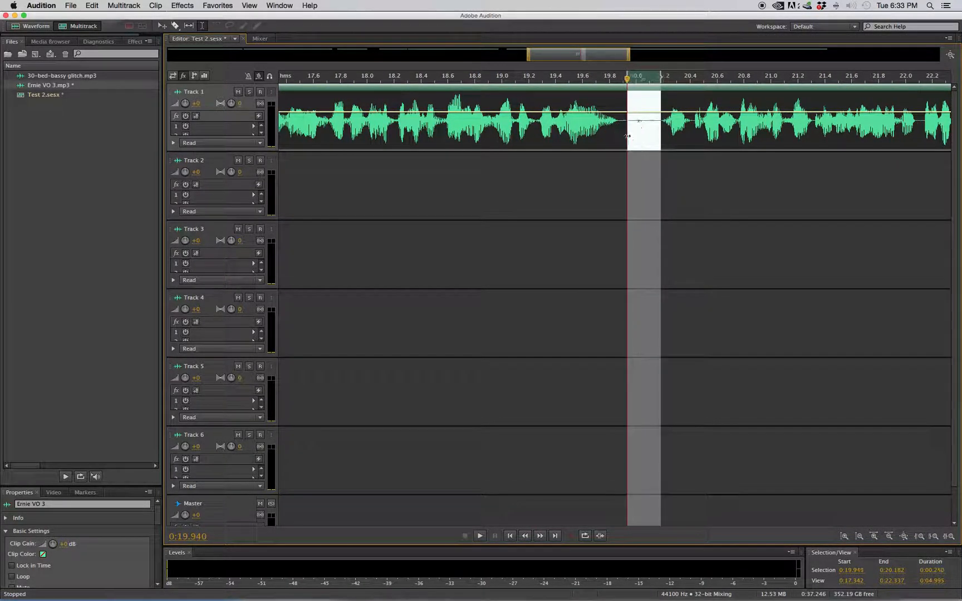
{"action": "key", "text": "Delete"}
{"action": "left_click_drag", "start_coordinate": [590, 54], "coordinate": [659, 54]}
{"action": "left_click_drag", "start_coordinate": [703, 131], "coordinate": [628, 133]}
{"action": "key", "text": "Delete"}
Delete the pause near 0:27.6 and the trailing silence from 0:31.319 to 0:32.175.
{"action": "left_click_drag", "start_coordinate": [656, 54], "coordinate": [732, 54]}
{"action": "left_click_drag", "start_coordinate": [732, 129], "coordinate": [694, 128]}
{"action": "key", "text": "Delete"}
{"action": "left_click_drag", "start_coordinate": [735, 56], "coordinate": [810, 54]}
{"action": "left_click_drag", "start_coordinate": [835, 139], "coordinate": [720, 139]}
{"action": "key", "text": "Delete"}
{"action": "left_click_drag", "start_coordinate": [748, 57], "coordinate": [93, 66]}
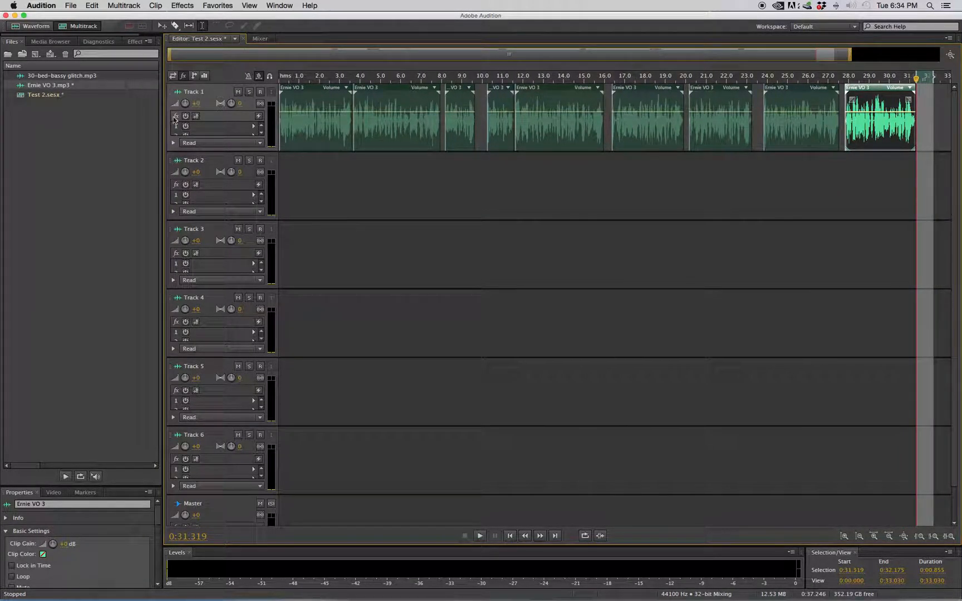
Move the third through last voice-over clips on Track 1 earlier one by one to close the gaps between phrases.
{"action": "left_click", "coordinate": [457, 89]}
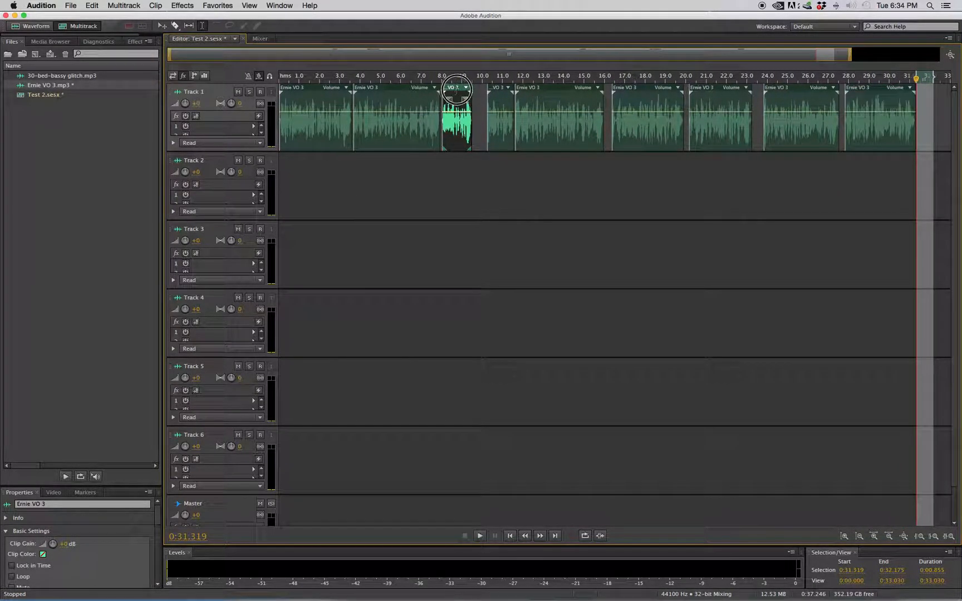
{"action": "left_click", "coordinate": [497, 91]}
{"action": "left_click_drag", "start_coordinate": [497, 92], "coordinate": [529, 94]}
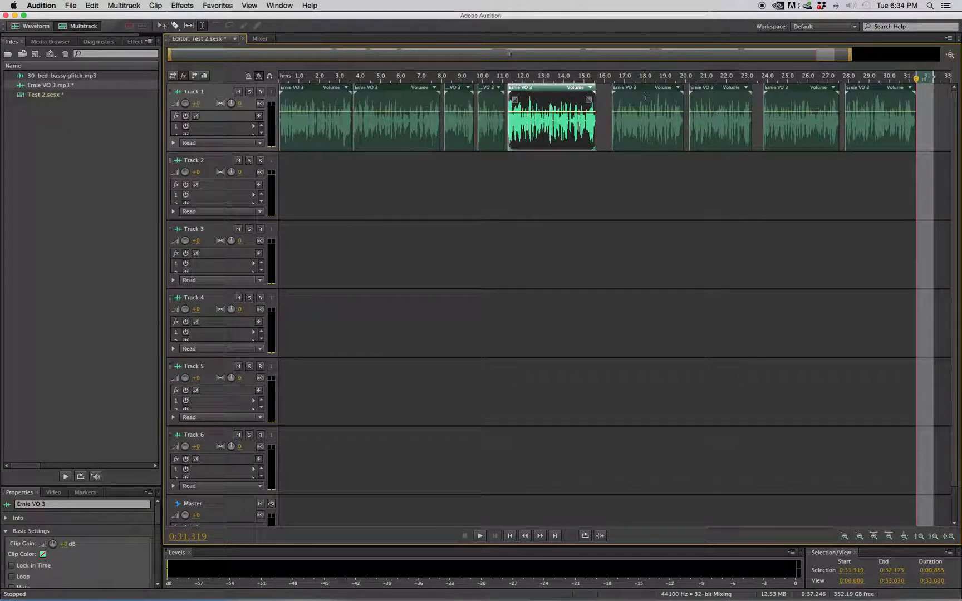
{"action": "left_click_drag", "start_coordinate": [643, 94], "coordinate": [631, 94]}
{"action": "left_click_drag", "start_coordinate": [713, 89], "coordinate": [700, 89]}
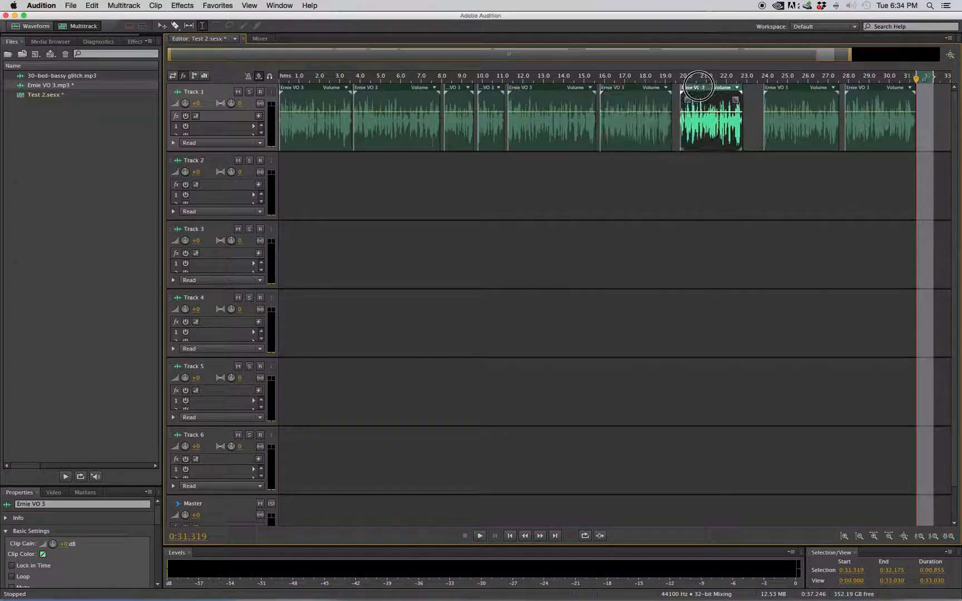
{"action": "left_click_drag", "start_coordinate": [797, 91], "coordinate": [777, 91]}
{"action": "left_click_drag", "start_coordinate": [864, 90], "coordinate": [846, 89]}
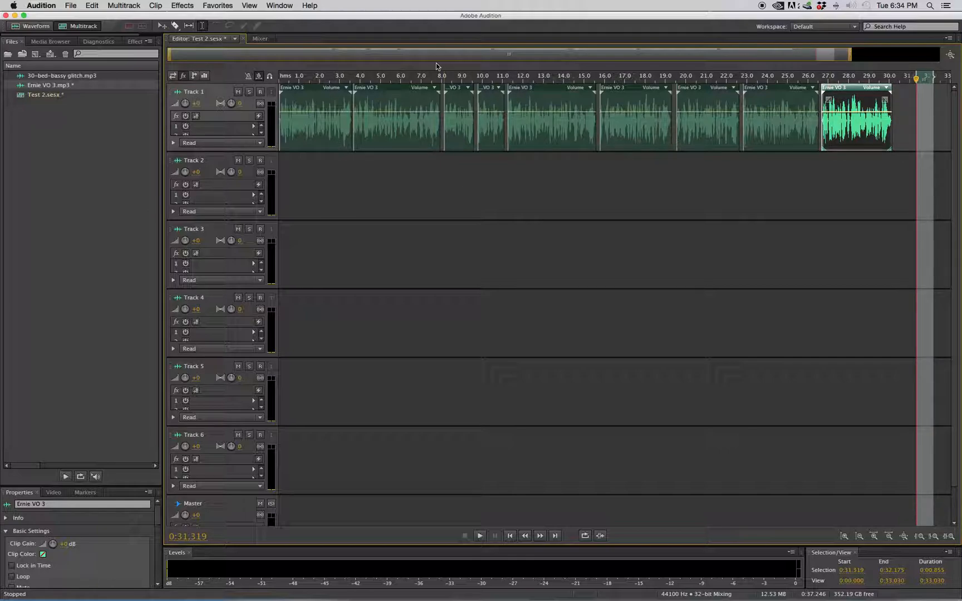
Move the third, fourth and fifth voice-over clips on Track 1 slightly earlier to tighten the gaps between them.
{"action": "left_click_drag", "start_coordinate": [315, 80], "coordinate": [520, 78]}
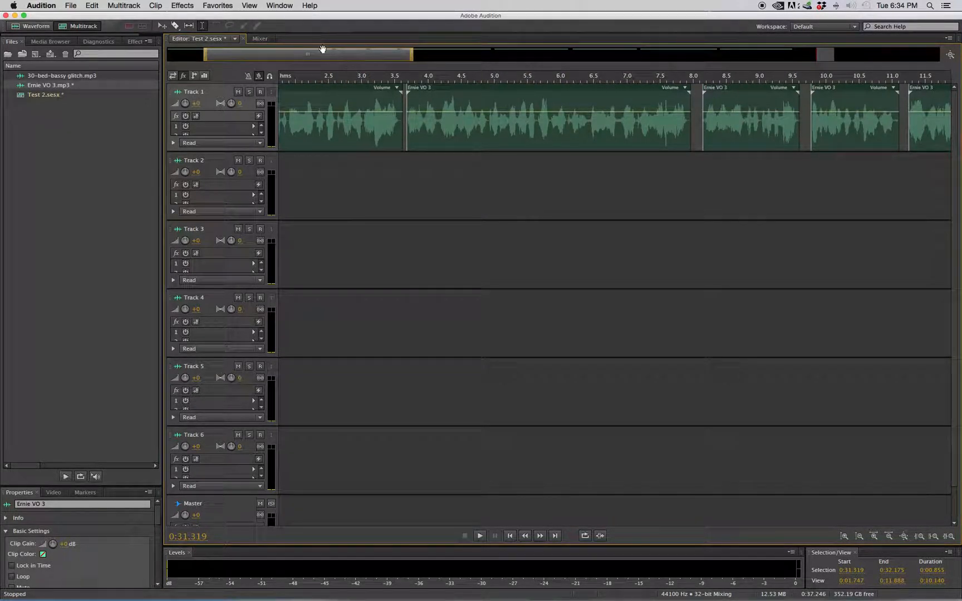
{"action": "scroll", "coordinate": [322, 51], "scroll_direction": "down", "scroll_amount": 1}
{"action": "left_click_drag", "start_coordinate": [337, 57], "coordinate": [385, 59]}
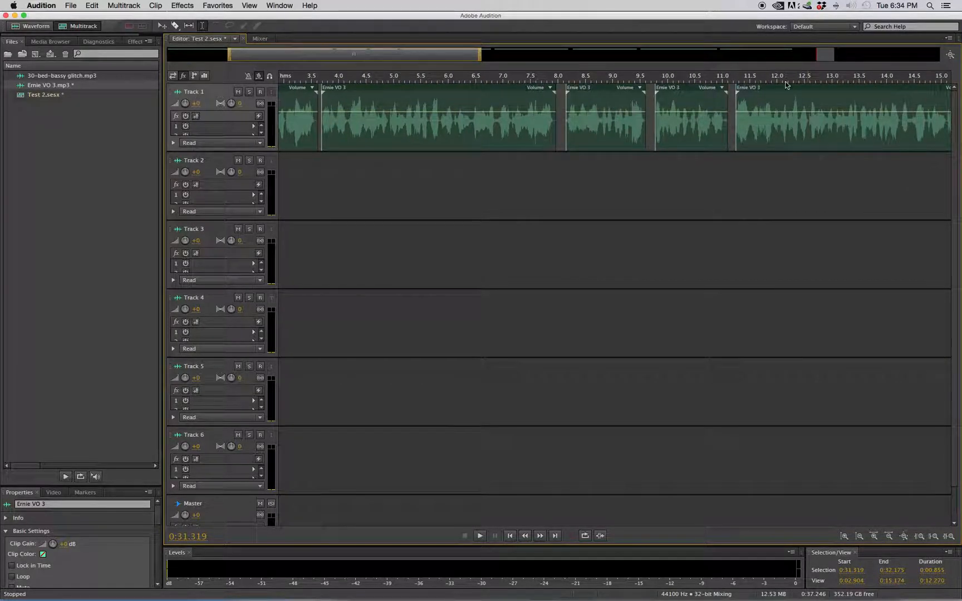
{"action": "left_click", "coordinate": [769, 88]}
{"action": "left_click", "coordinate": [692, 88], "text": "shift"}
{"action": "left_click", "coordinate": [658, 87]}
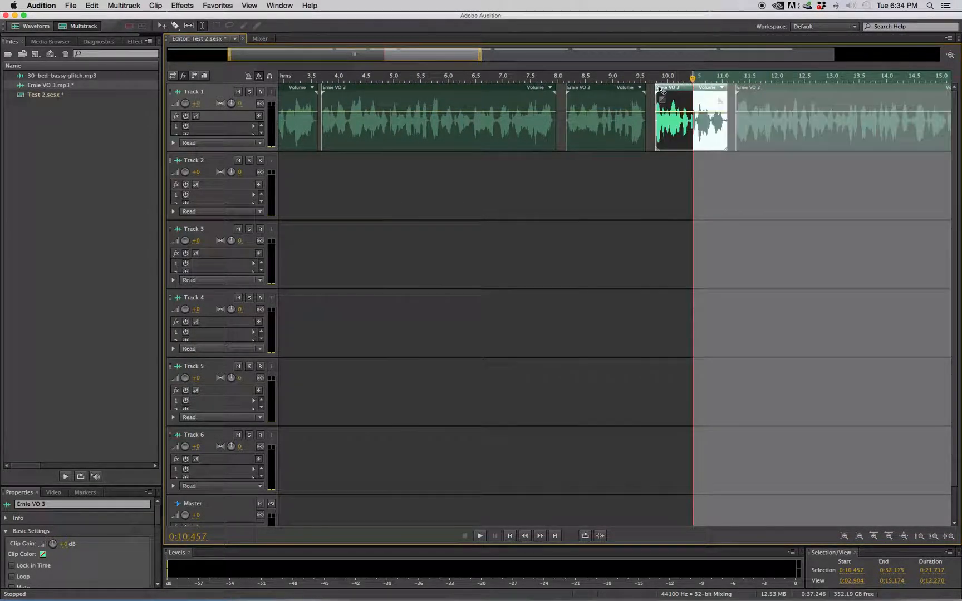
{"action": "left_click_drag", "start_coordinate": [617, 91], "coordinate": [612, 90]}
{"action": "left_click_drag", "start_coordinate": [695, 92], "coordinate": [685, 92]}
{"action": "left_click_drag", "start_coordinate": [794, 91], "coordinate": [784, 91]}
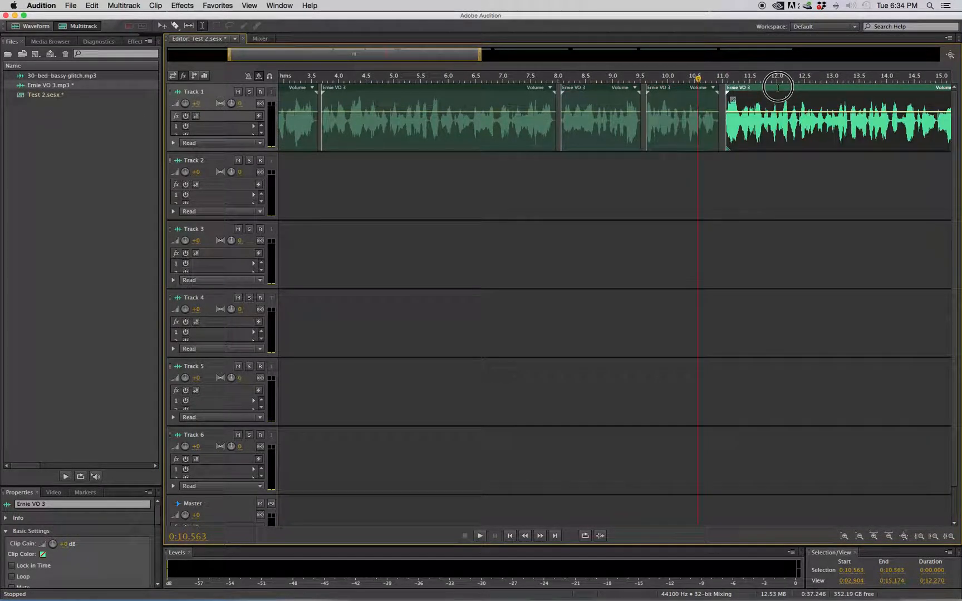
Move the sixth through ninth voice-over clips on Track 1 earlier so the voice-over ends just before 30 seconds.
{"action": "left_click_drag", "start_coordinate": [459, 55], "coordinate": [659, 50]}
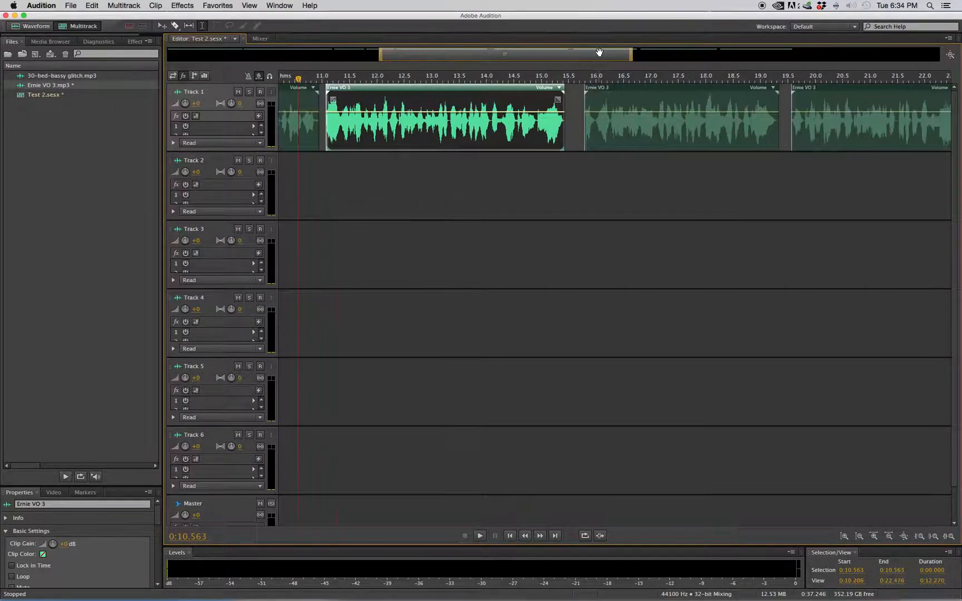
{"action": "left_click_drag", "start_coordinate": [613, 89], "coordinate": [679, 50]}
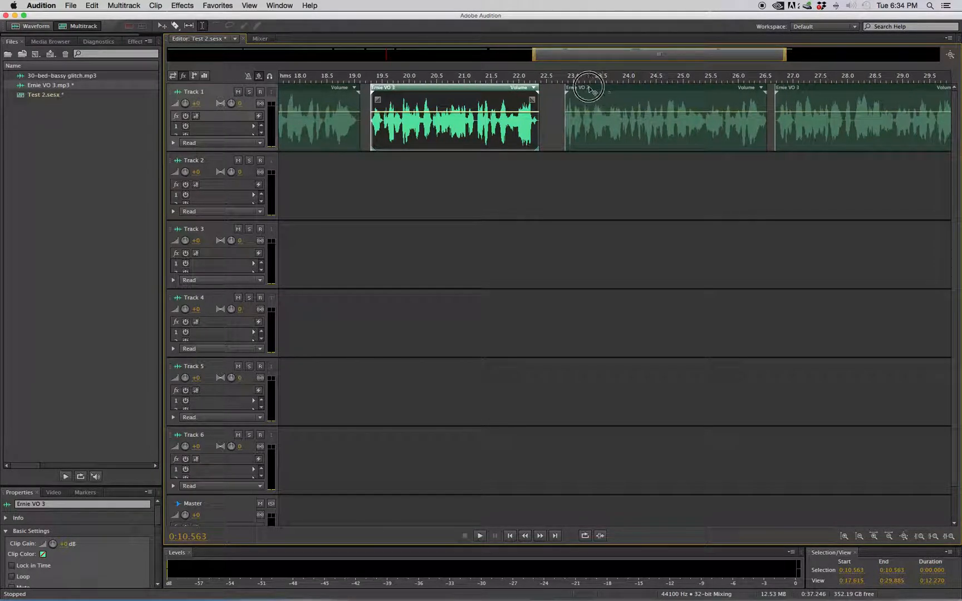
{"action": "left_click_drag", "start_coordinate": [589, 87], "coordinate": [586, 88]}
{"action": "left_click_drag", "start_coordinate": [643, 54], "coordinate": [759, 55]}
{"action": "left_click_drag", "start_coordinate": [503, 89], "coordinate": [489, 89]}
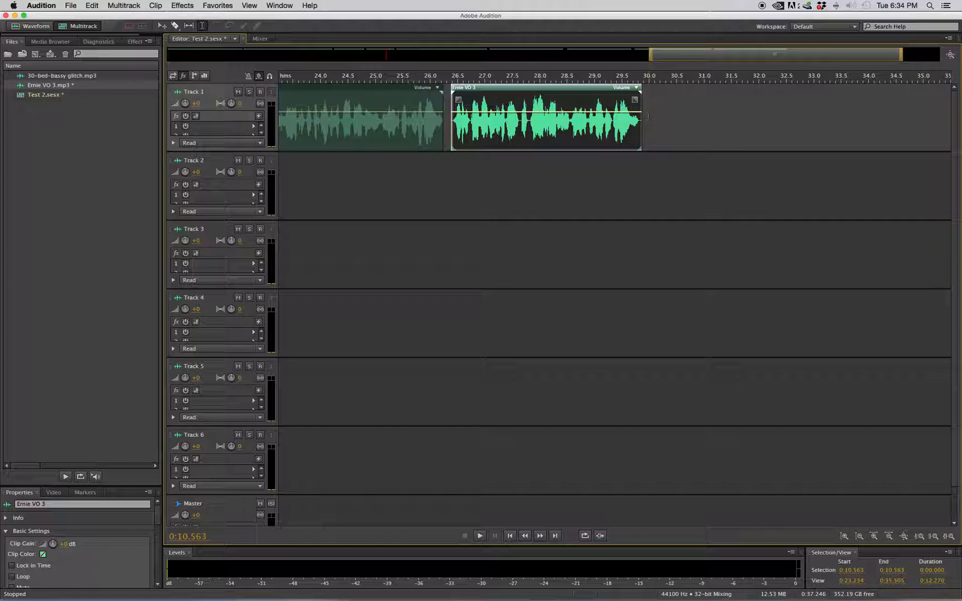
Place the music bed 30-bed-bassy glitch.mp3 at the start of Track 3.
{"action": "left_click_drag", "start_coordinate": [649, 55], "coordinate": [158, 81]}
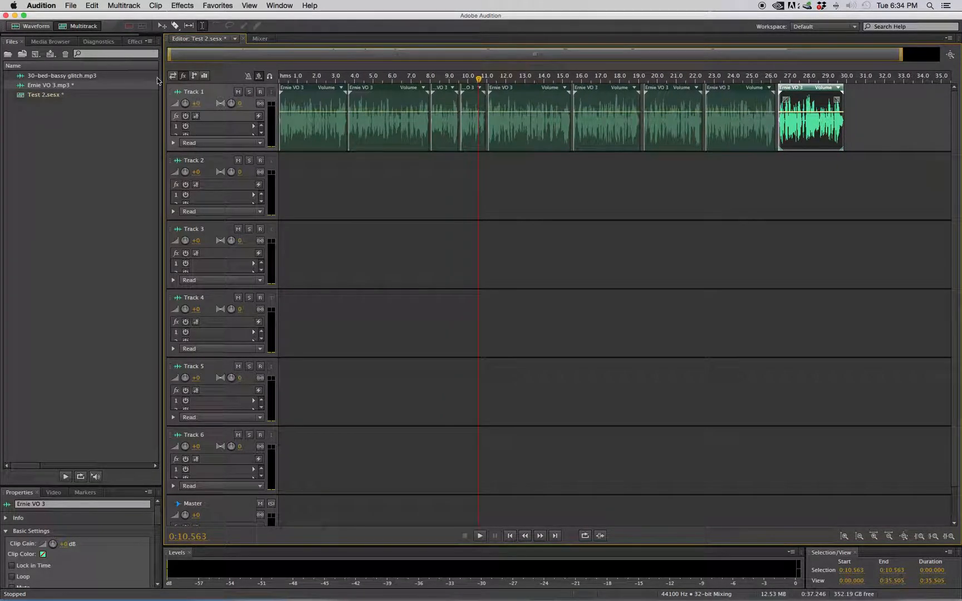
{"action": "left_click", "coordinate": [73, 126]}
{"action": "left_click_drag", "start_coordinate": [65, 78], "coordinate": [279, 222]}
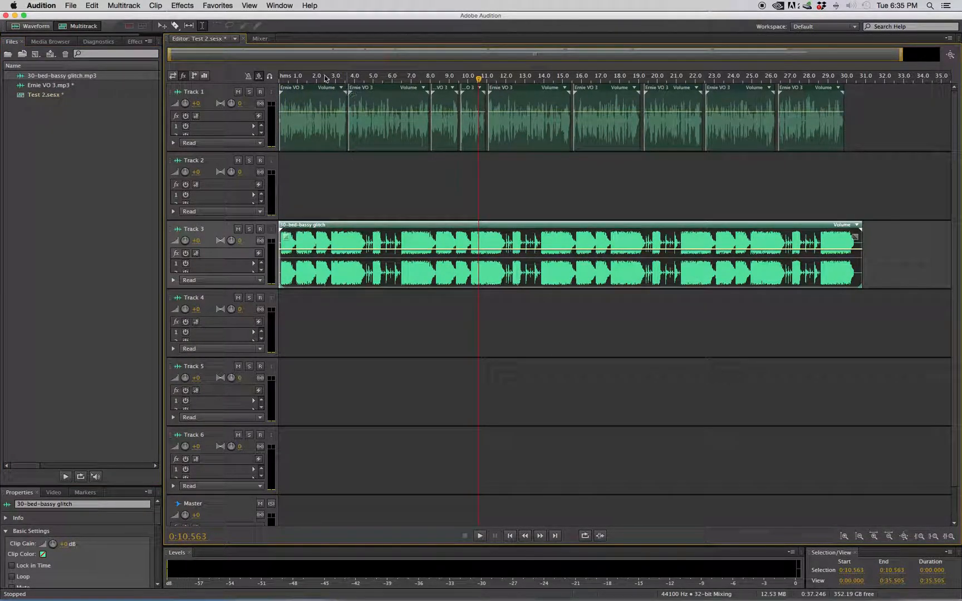
Trim the silence off the beginning of the music bed and align the clip with the session start.
{"action": "left_click_drag", "start_coordinate": [291, 80], "coordinate": [301, 80]}
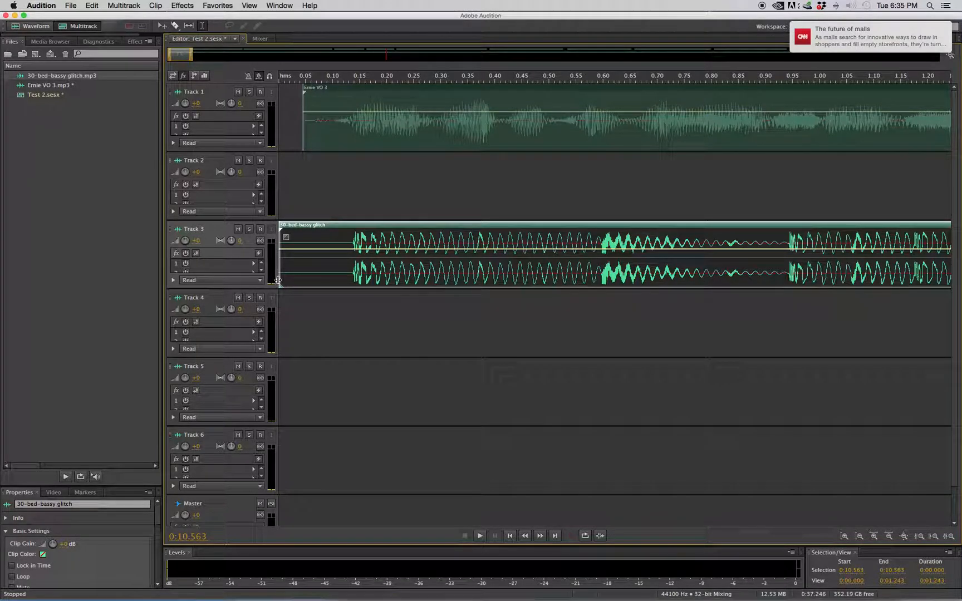
{"action": "left_click_drag", "start_coordinate": [286, 279], "coordinate": [337, 273]}
{"action": "left_click_drag", "start_coordinate": [378, 227], "coordinate": [268, 225]}
Fade the music bed's volume envelope to silence between about 29.6 and 30.0 seconds and lower the level before the fade.
{"action": "left_click_drag", "start_coordinate": [192, 54], "coordinate": [958, 77]}
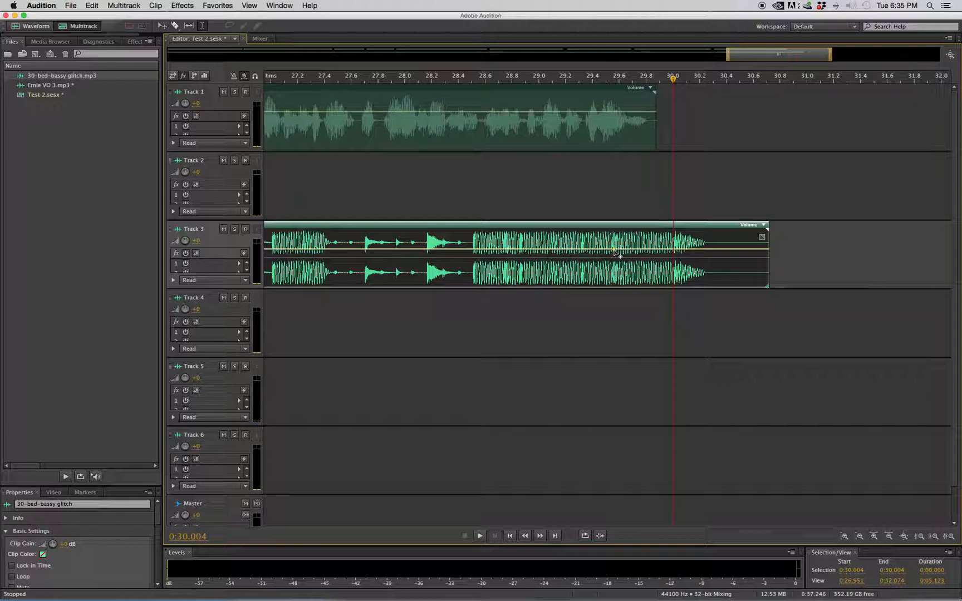
{"action": "left_click_drag", "start_coordinate": [672, 251], "coordinate": [673, 294]}
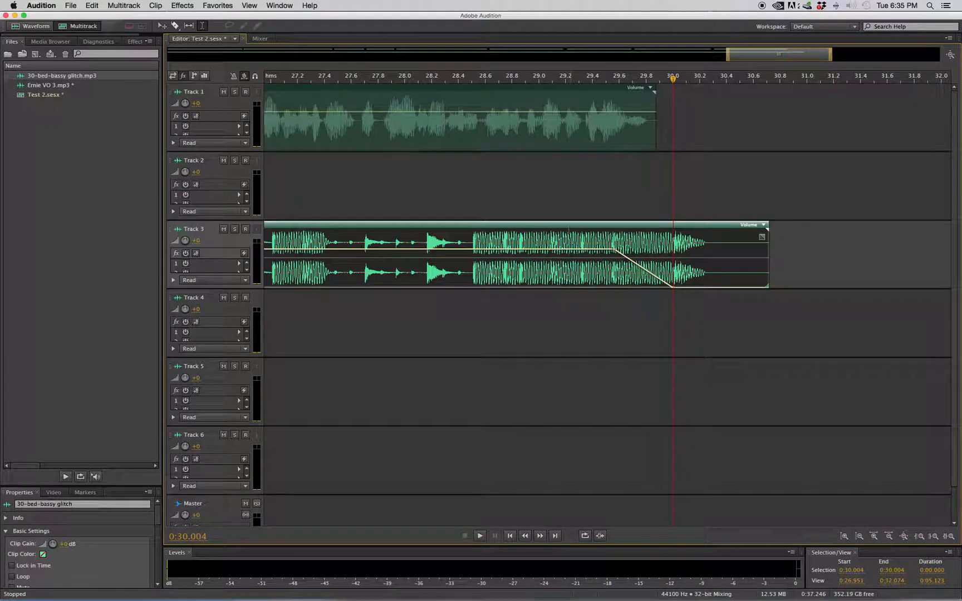
{"action": "left_click_drag", "start_coordinate": [732, 56], "coordinate": [22, 57]}
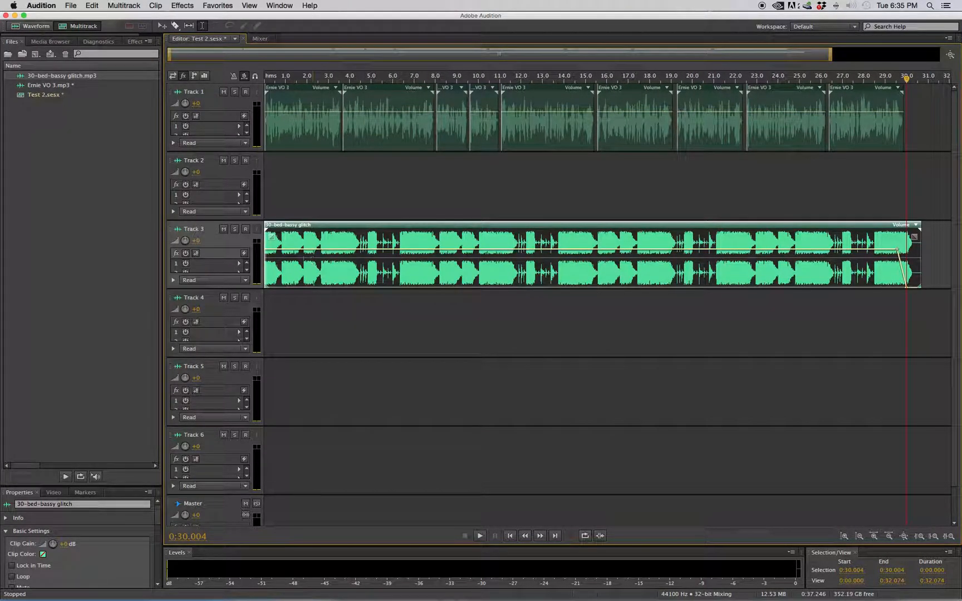
{"action": "left_click_drag", "start_coordinate": [288, 251], "coordinate": [265, 263]}
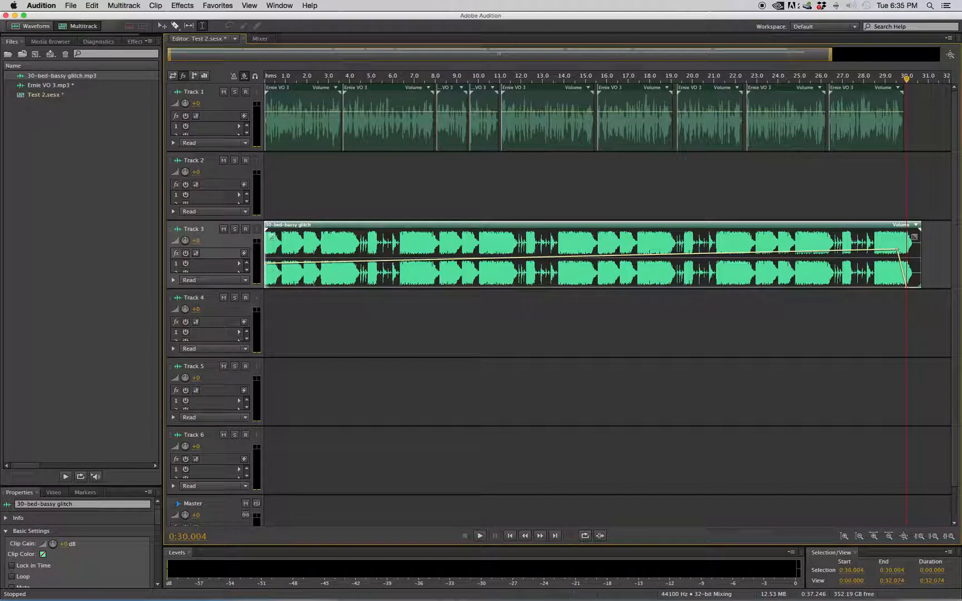
{"action": "left_click_drag", "start_coordinate": [897, 252], "coordinate": [898, 266]}
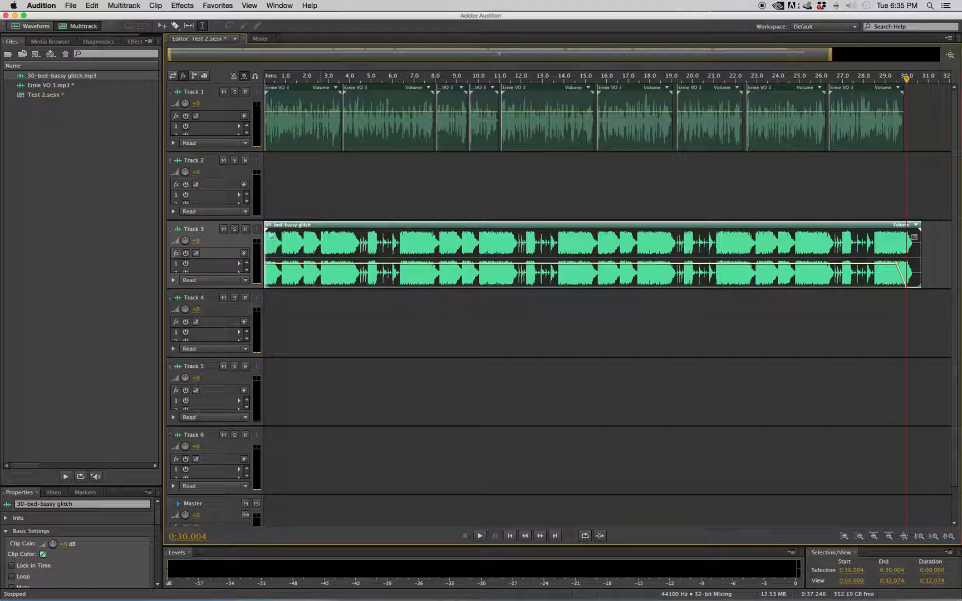
Play the session from the start to check the voice-over against the music bed.
{"action": "left_click", "coordinate": [368, 196]}
{"action": "left_click_drag", "start_coordinate": [367, 80], "coordinate": [221, 73]}
{"action": "key", "text": "space"}
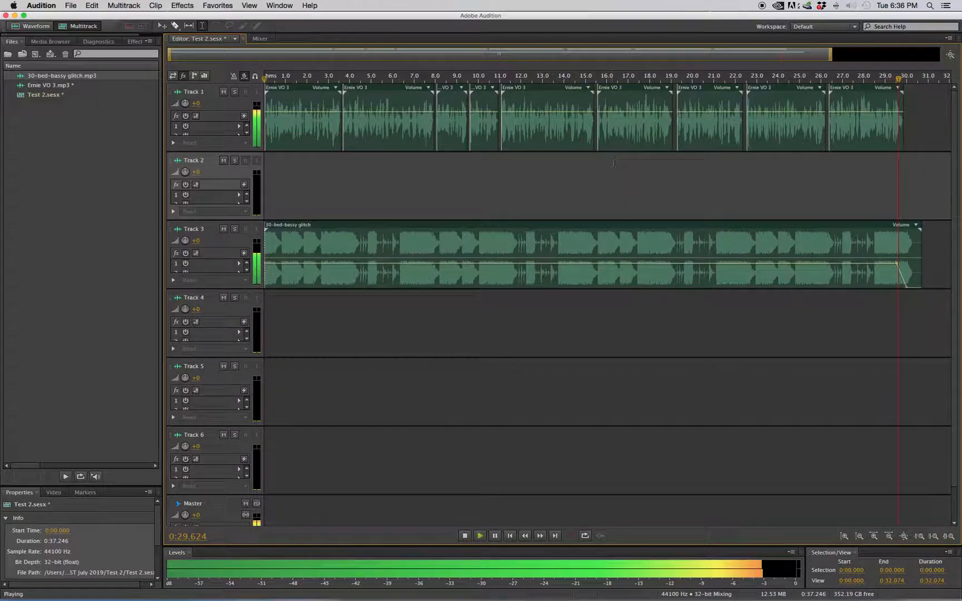
{"action": "key", "text": "space"}
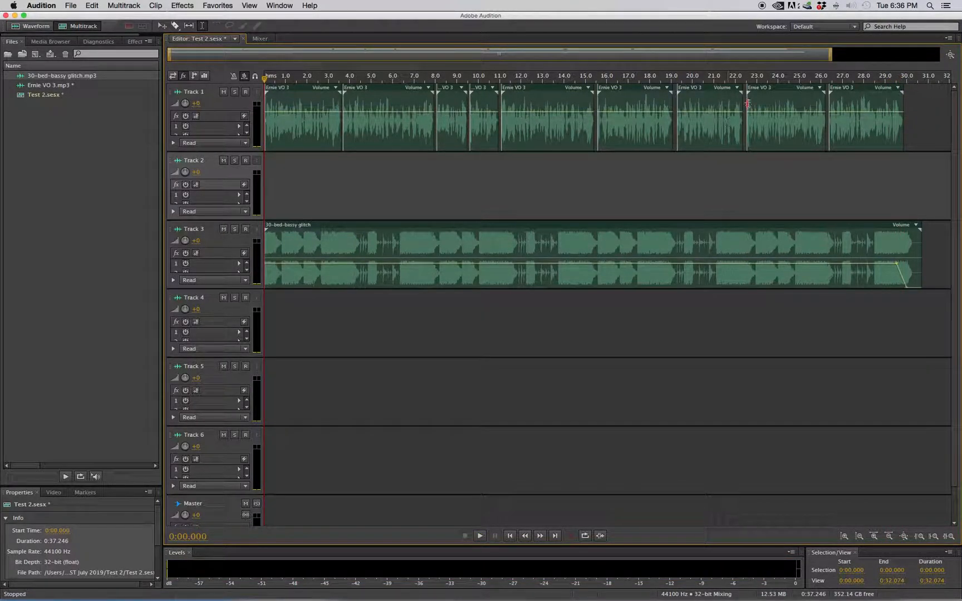
Move the eighth, seventh, sixth and fifth voice-over clips on Track 1 slightly later to even out the pauses.
{"action": "left_click_drag", "start_coordinate": [866, 74], "coordinate": [747, 86]}
{"action": "left_click", "coordinate": [744, 87]}
{"action": "left_click", "coordinate": [342, 92]}
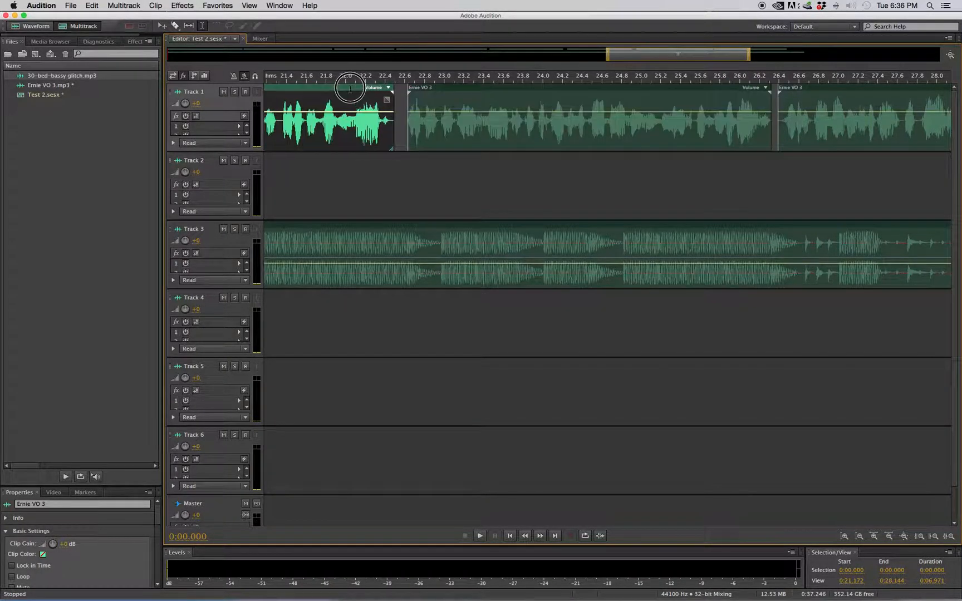
{"action": "left_click_drag", "start_coordinate": [649, 51], "coordinate": [493, 49]}
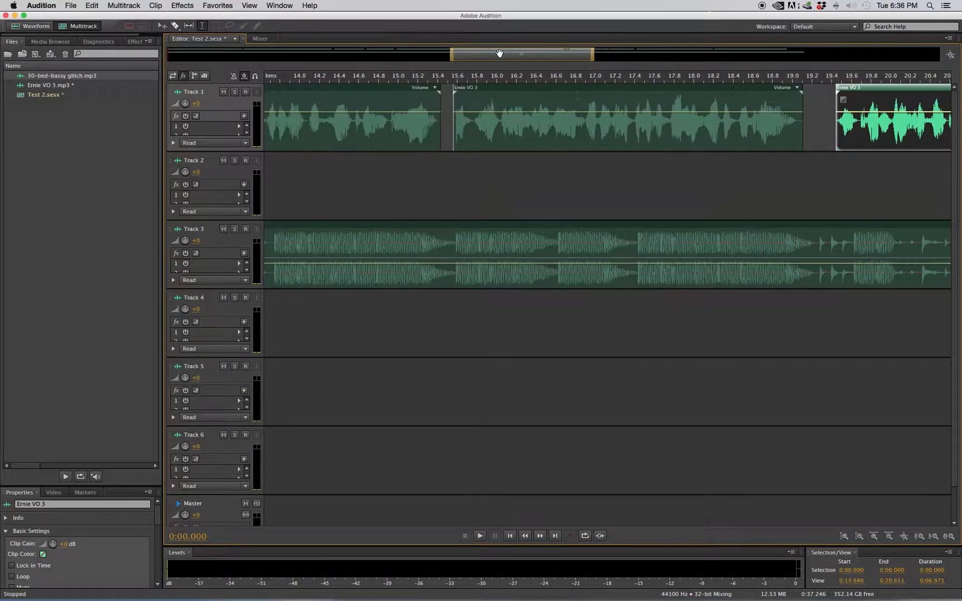
{"action": "left_click_drag", "start_coordinate": [698, 87], "coordinate": [720, 86]}
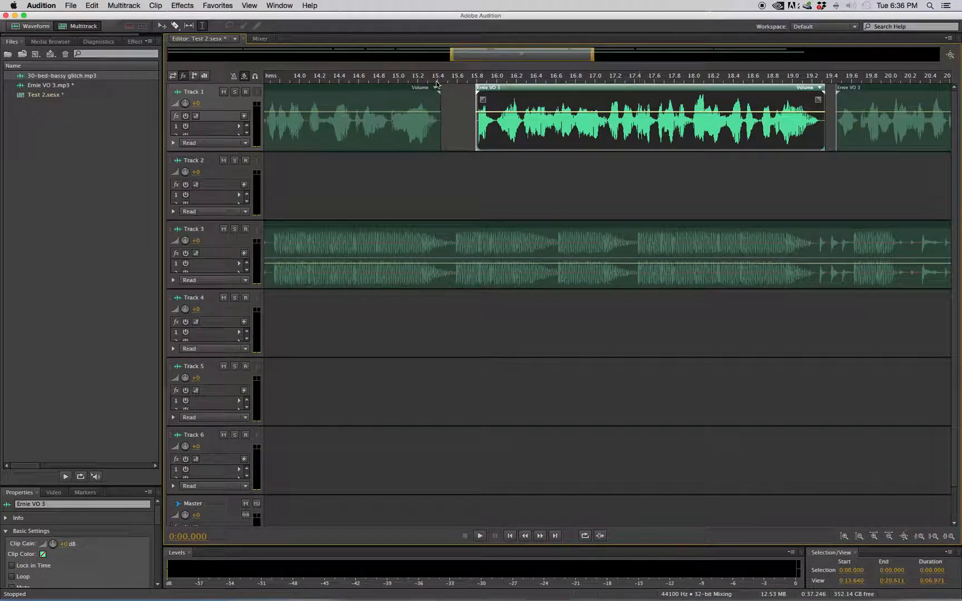
{"action": "left_click_drag", "start_coordinate": [366, 91], "coordinate": [392, 90]}
Move the first four voice-over clips on Track 1 slightly later so the music bed starts before the voice.
{"action": "left_click_drag", "start_coordinate": [451, 62], "coordinate": [206, 55]}
{"action": "left_click_drag", "start_coordinate": [558, 166], "coordinate": [298, 169]}
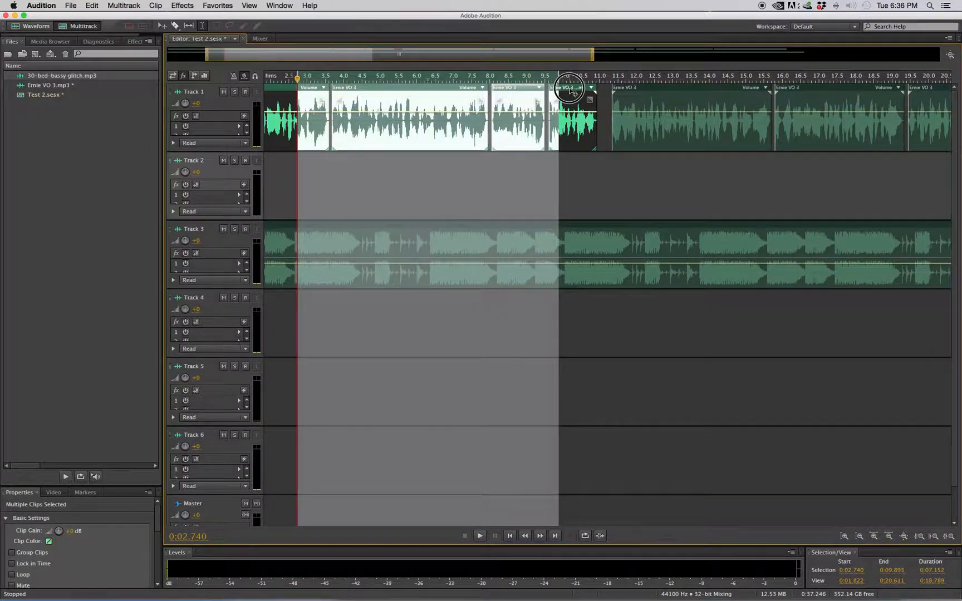
{"action": "left_click_drag", "start_coordinate": [572, 93], "coordinate": [581, 94]}
{"action": "left_click_drag", "start_coordinate": [196, 58], "coordinate": [168, 56]}
{"action": "left_click_drag", "start_coordinate": [614, 93], "coordinate": [617, 93]}
Play the session from about 7 seconds to the end to check the new clip spacing.
{"action": "left_click_drag", "start_coordinate": [517, 54], "coordinate": [575, 54]}
{"action": "left_click", "coordinate": [404, 207]}
{"action": "key", "text": "space"}
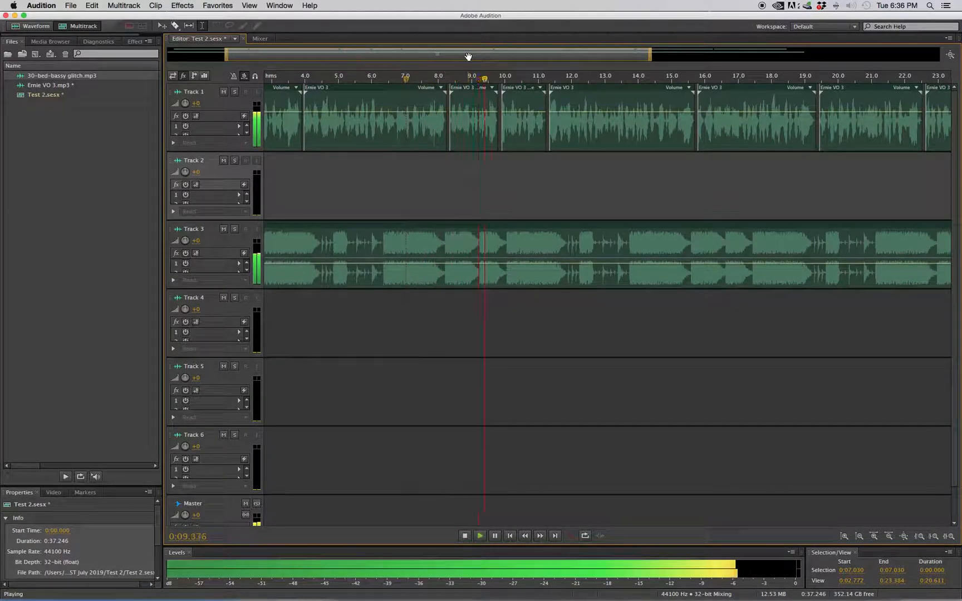
{"action": "left_click_drag", "start_coordinate": [468, 56], "coordinate": [612, 51]}
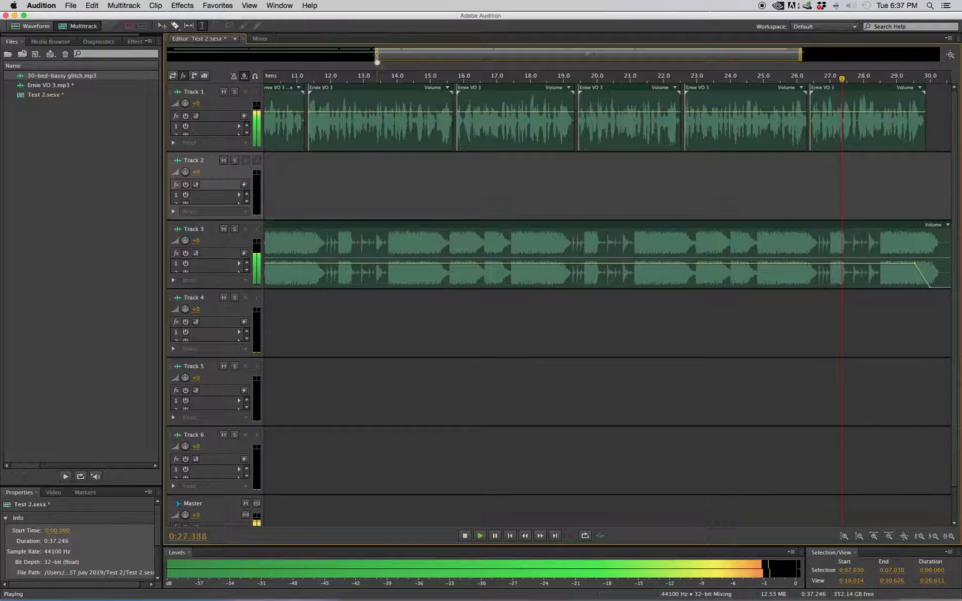
{"action": "left_click_drag", "start_coordinate": [377, 55], "coordinate": [147, 56]}
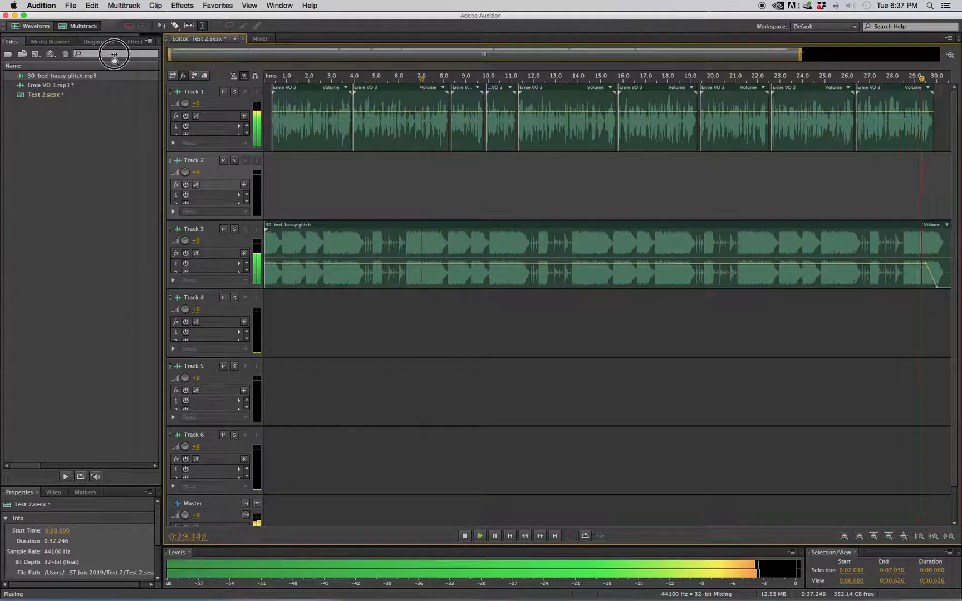
{"action": "key", "text": "space"}
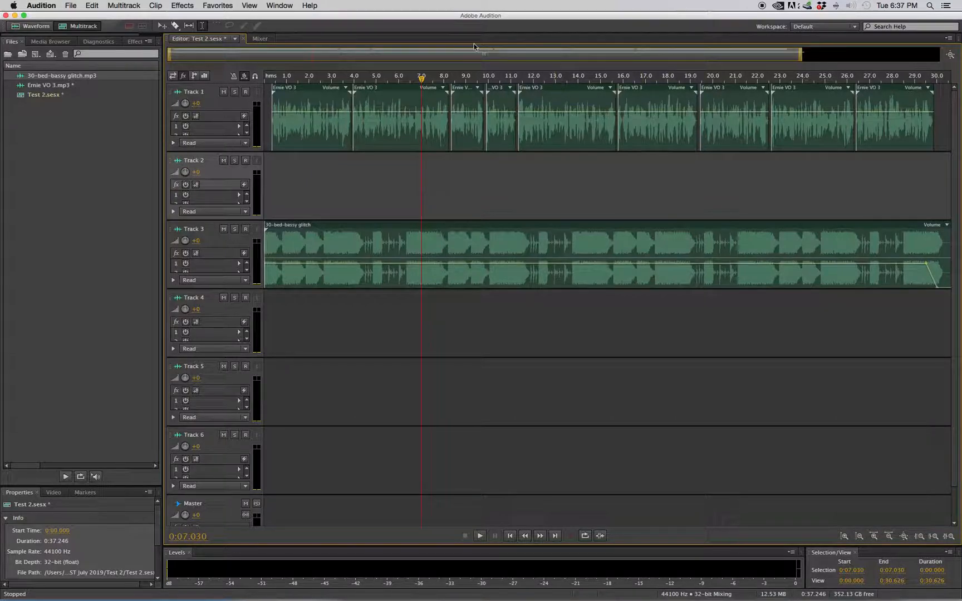
Add a Multiband Compressor with the Pop Master preset to the Master track and adjust its limiter threshold.
{"action": "left_click_drag", "start_coordinate": [422, 78], "coordinate": [236, 81]}
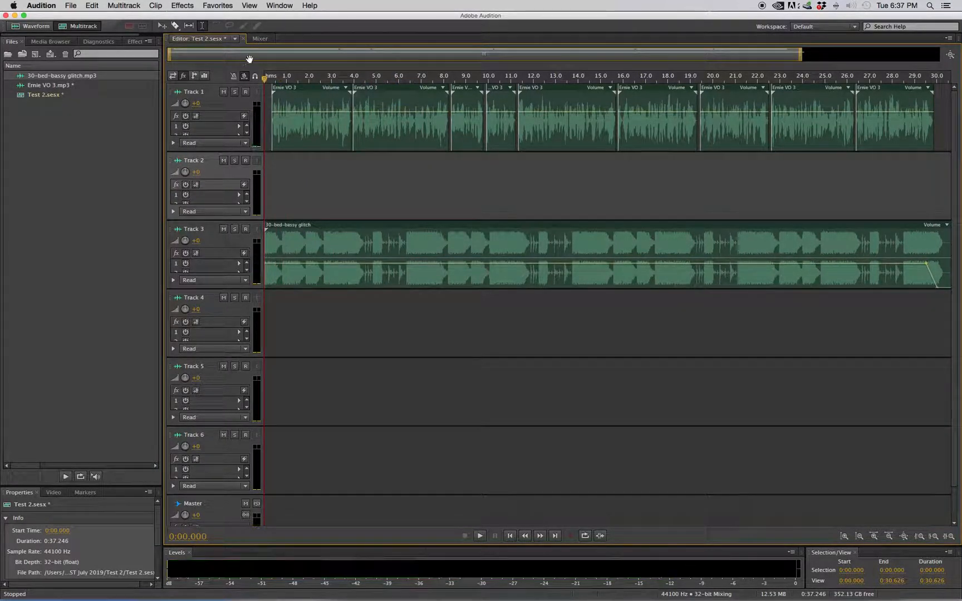
{"action": "left_click", "coordinate": [258, 38]}
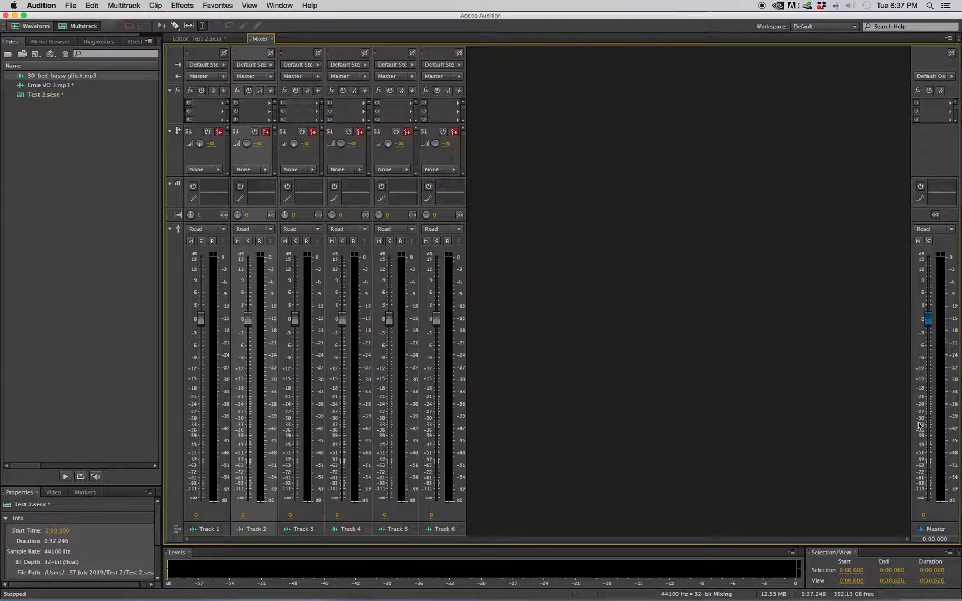
{"action": "left_click", "coordinate": [951, 107]}
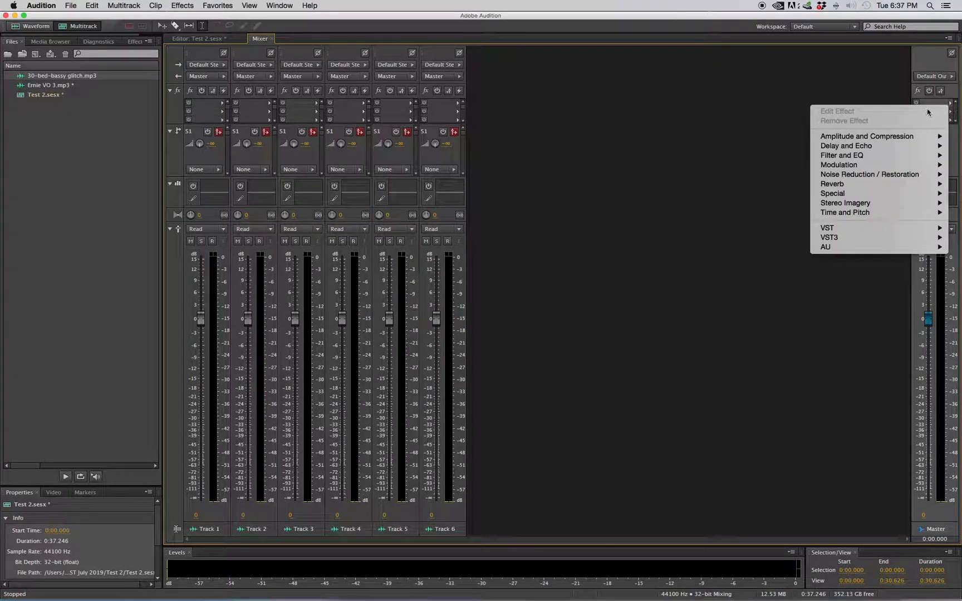
{"action": "mouse_move", "coordinate": [868, 136]}
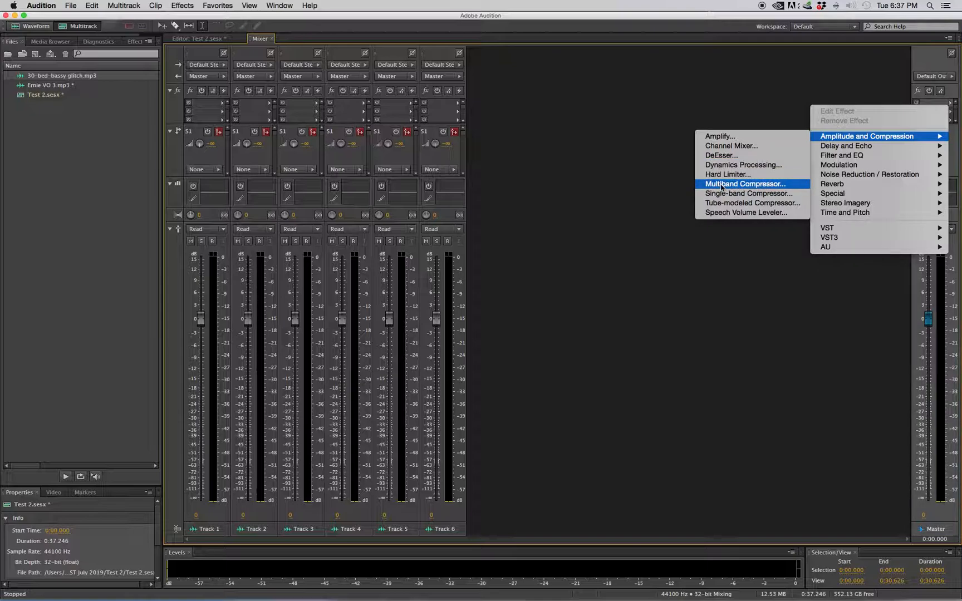
{"action": "left_click", "coordinate": [749, 184]}
{"action": "left_click_drag", "start_coordinate": [497, 166], "coordinate": [645, 73]}
{"action": "left_click", "coordinate": [552, 80]}
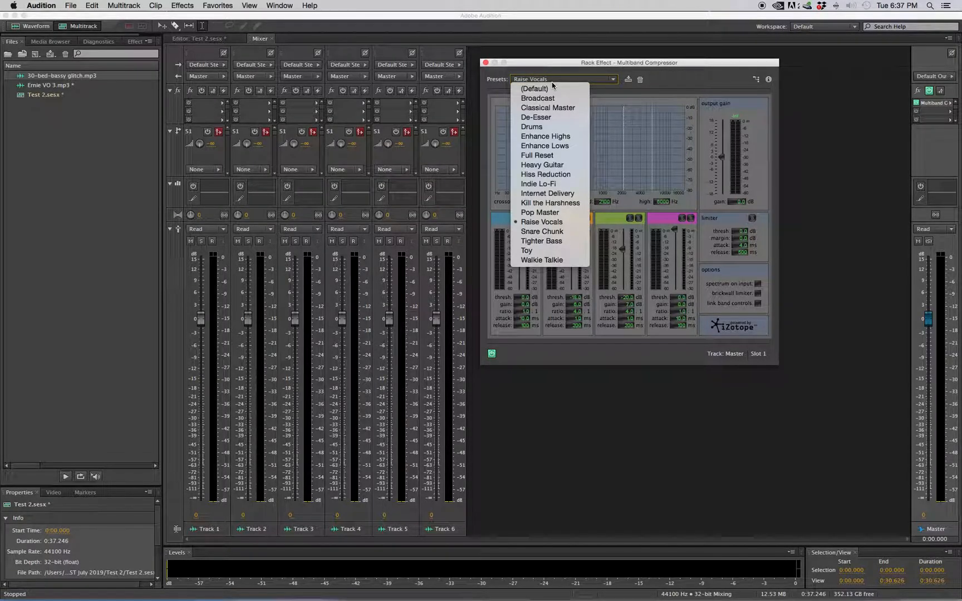
{"action": "left_click", "coordinate": [546, 217]}
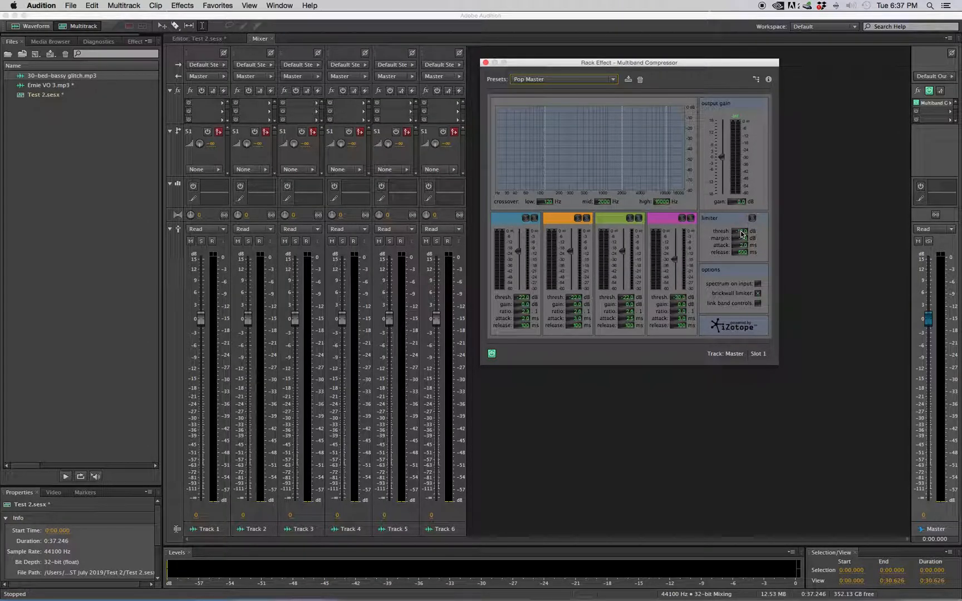
{"action": "left_click_drag", "start_coordinate": [741, 234], "coordinate": [742, 204]}
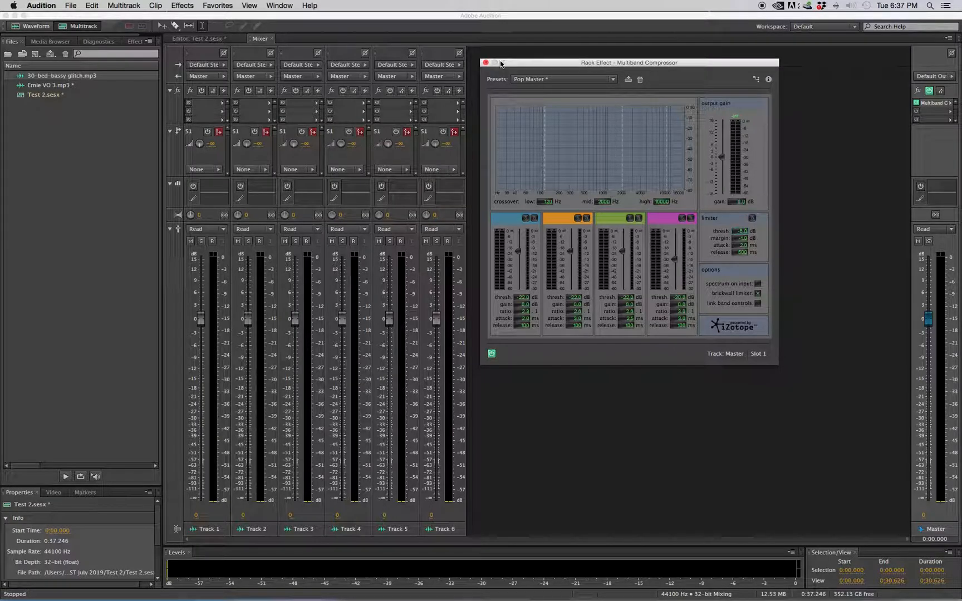
{"action": "left_click", "coordinate": [485, 63]}
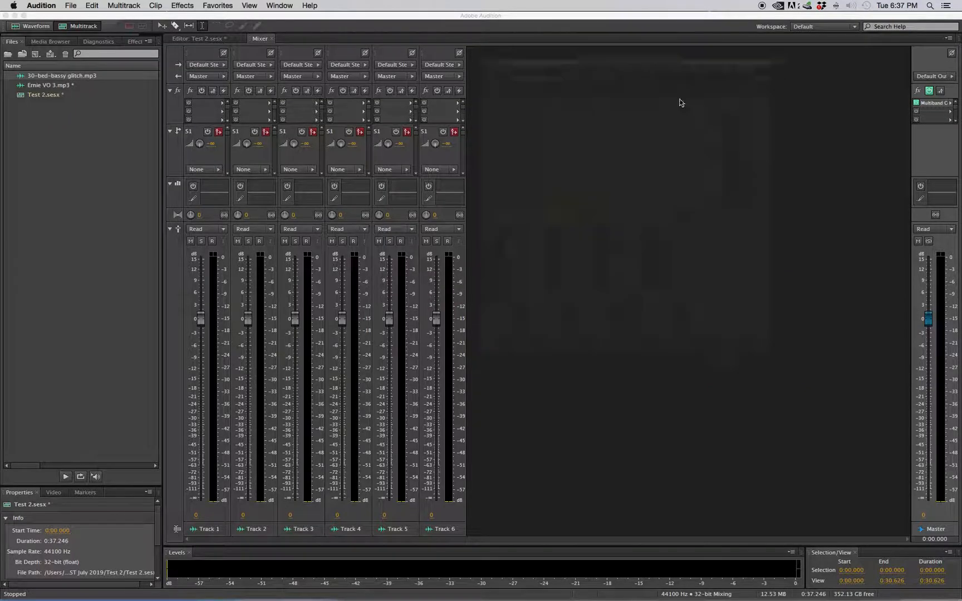
Add the Mastering effect to the second effect slot of the Master track.
{"action": "left_click", "coordinate": [950, 111]}
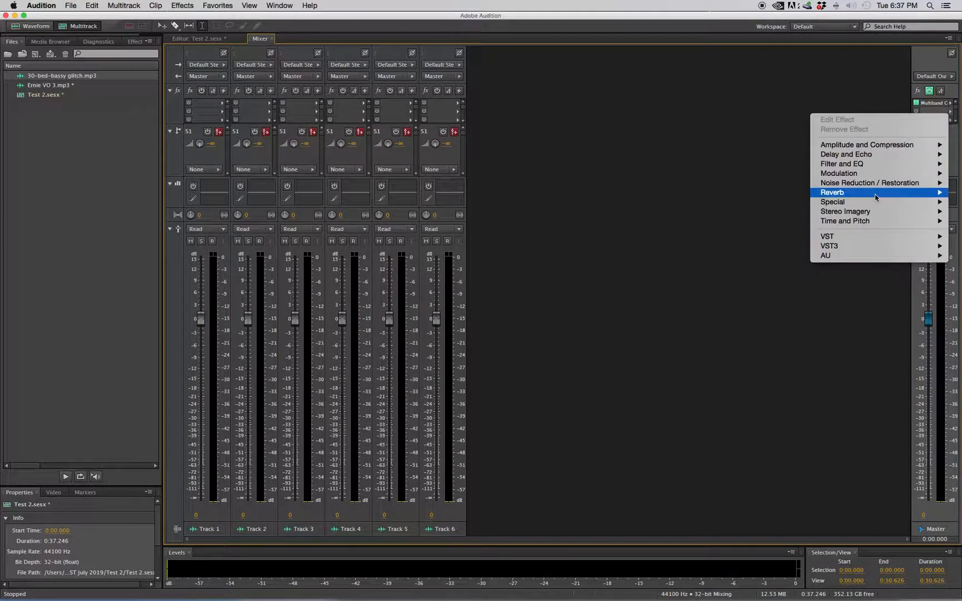
{"action": "mouse_move", "coordinate": [853, 204]}
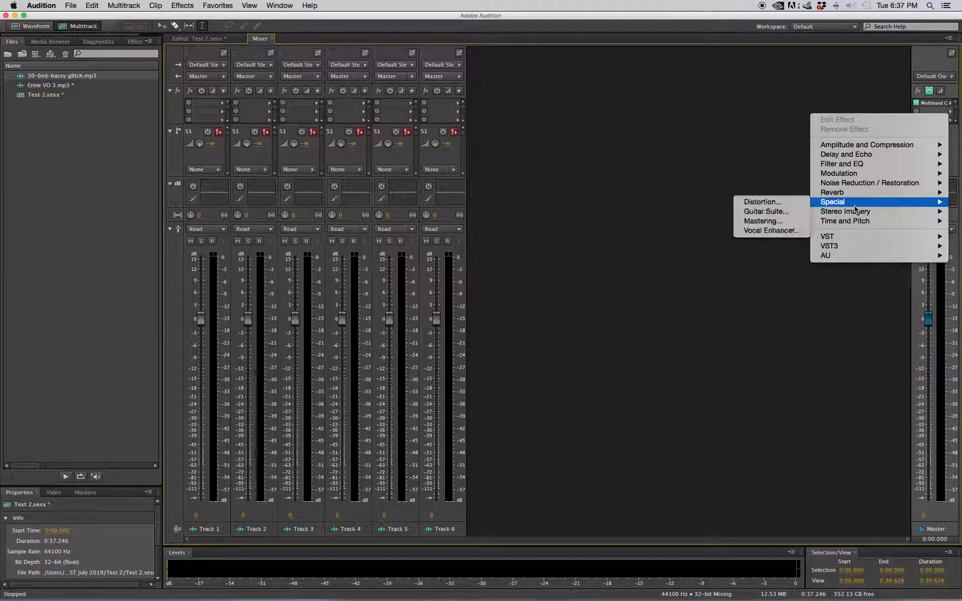
{"action": "left_click", "coordinate": [770, 222]}
{"action": "left_click_drag", "start_coordinate": [506, 193], "coordinate": [670, 73]}
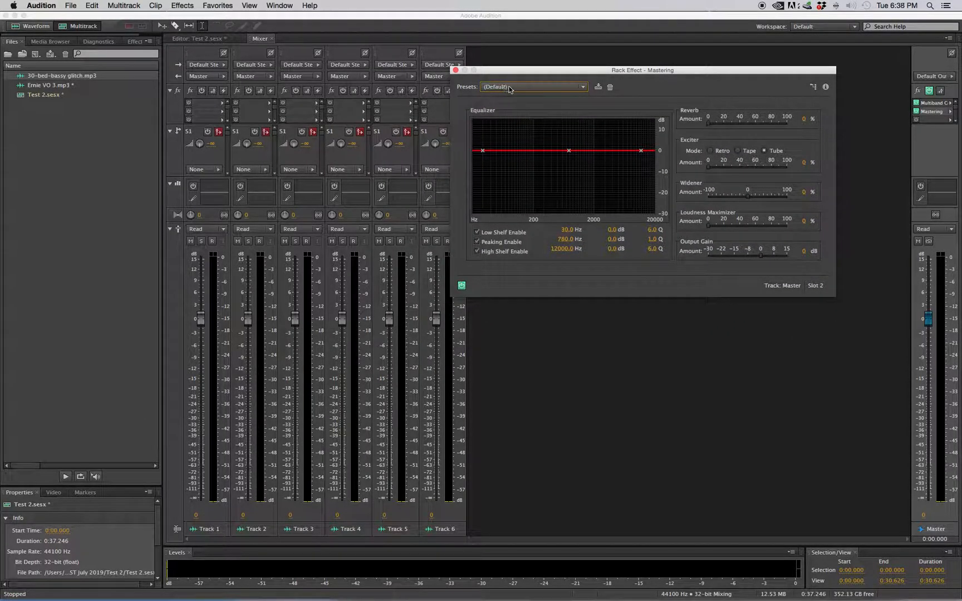
Apply the Club Master preset to the Mastering effect, with Exciter at 10%, Widener at 15% and Loudness Maximizer at 5%.
{"action": "left_click", "coordinate": [529, 87]}
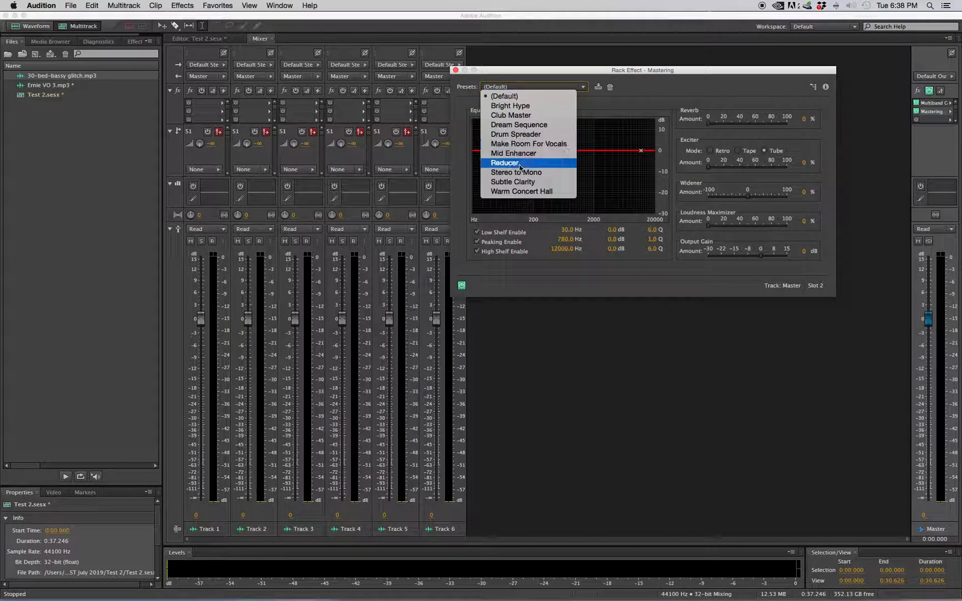
{"action": "left_click", "coordinate": [522, 116]}
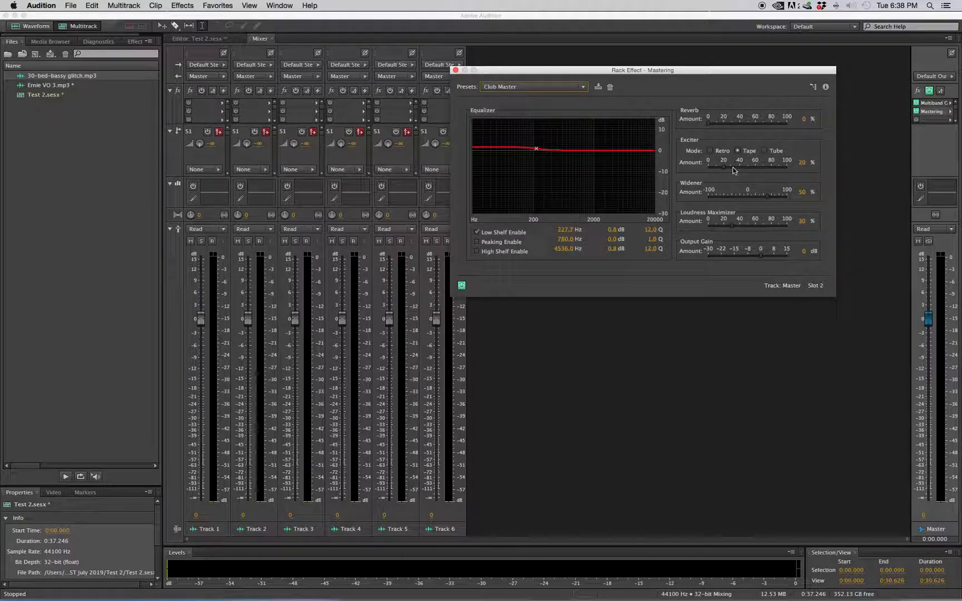
{"action": "left_click_drag", "start_coordinate": [725, 169], "coordinate": [716, 173]}
{"action": "left_click_drag", "start_coordinate": [768, 201], "coordinate": [715, 232]}
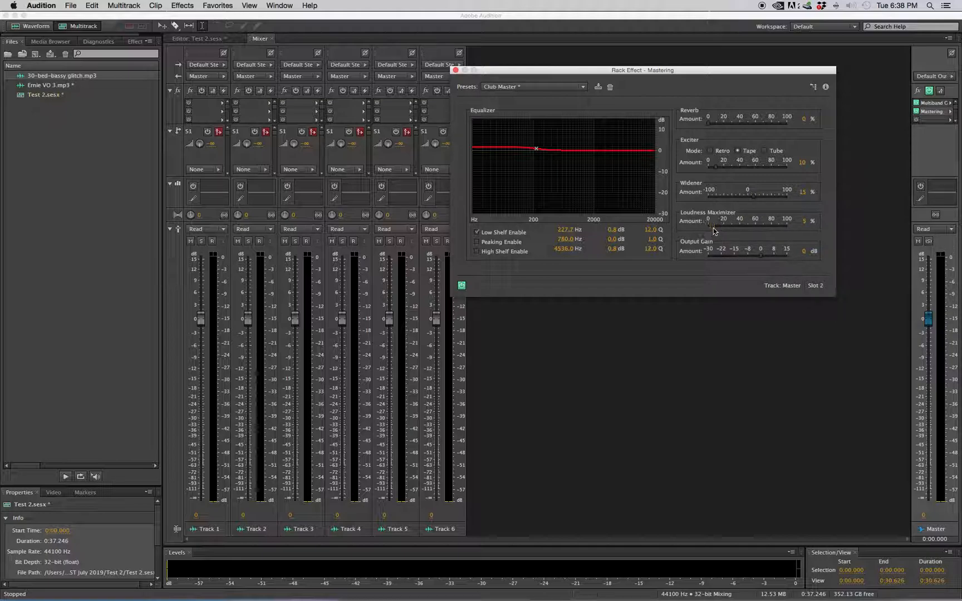
{"action": "left_click", "coordinate": [455, 71]}
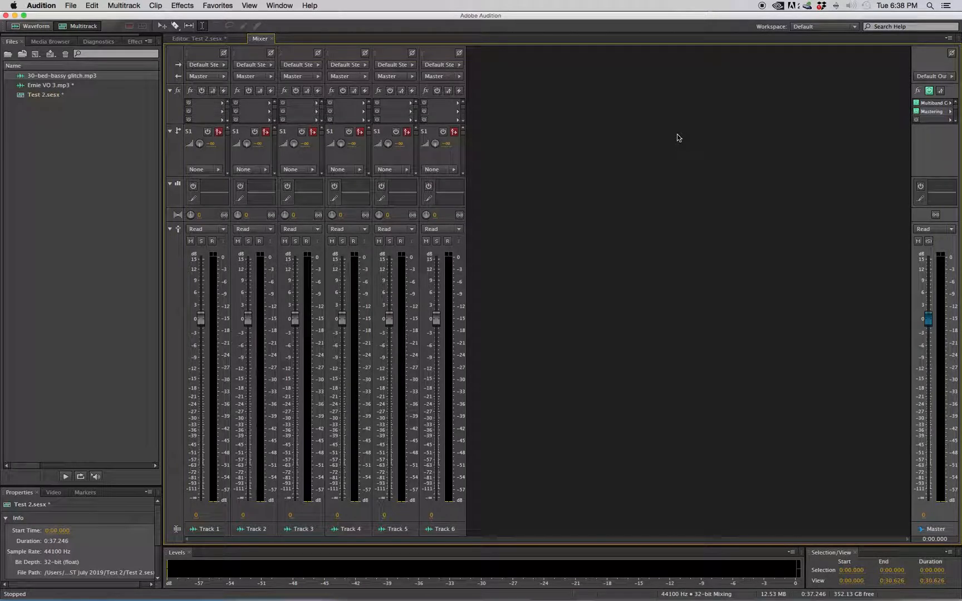
Play the multitrack session from the start to check the mastered mix.
{"action": "left_click", "coordinate": [198, 39]}
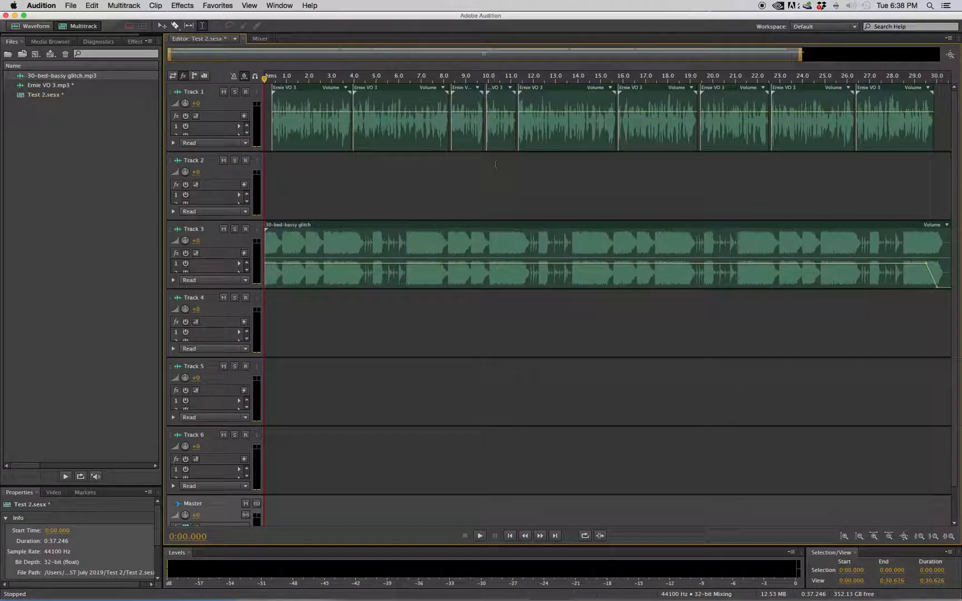
{"action": "left_click_drag", "start_coordinate": [801, 54], "coordinate": [816, 55]}
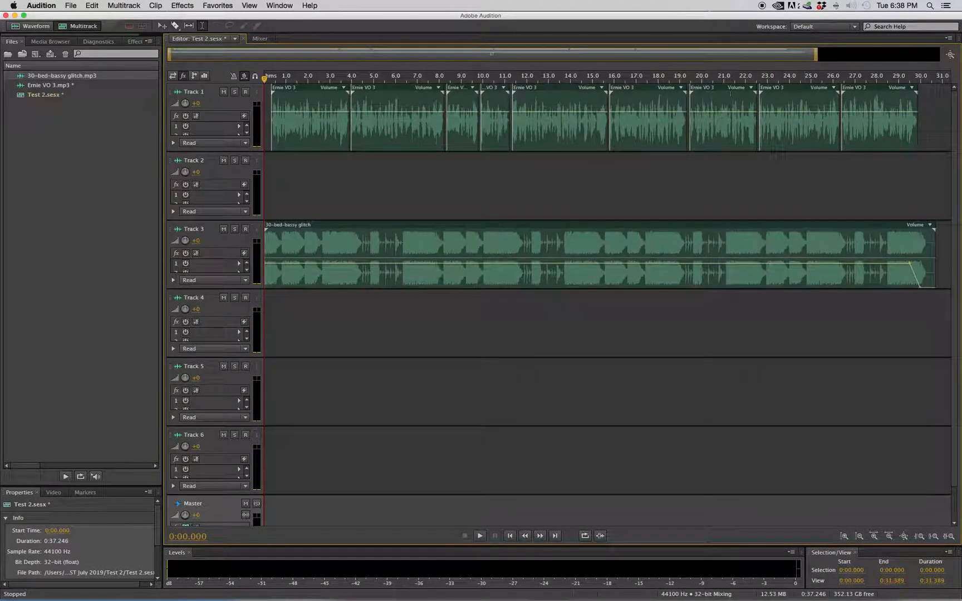
{"action": "left_click", "coordinate": [478, 536]}
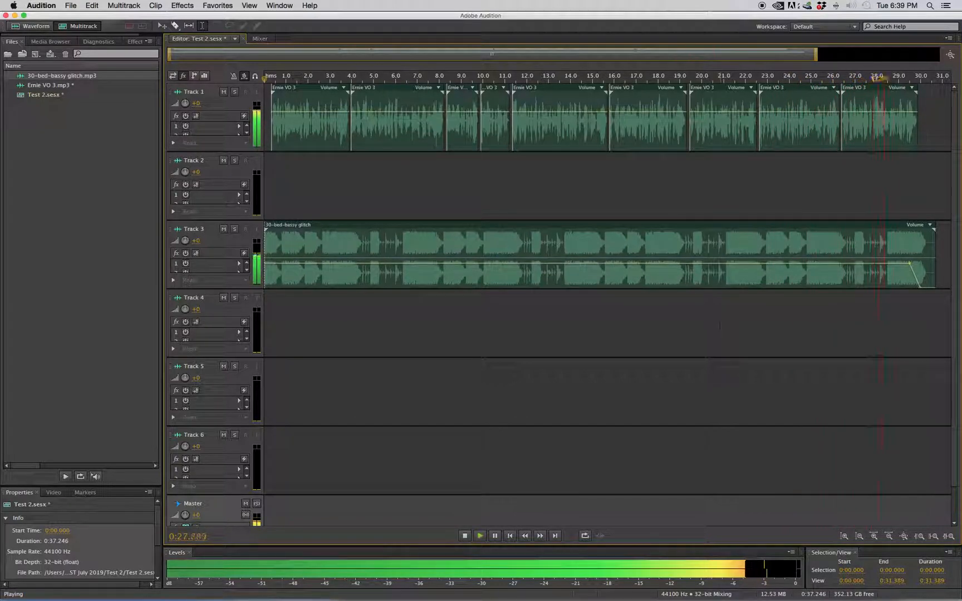
{"action": "key", "text": "space"}
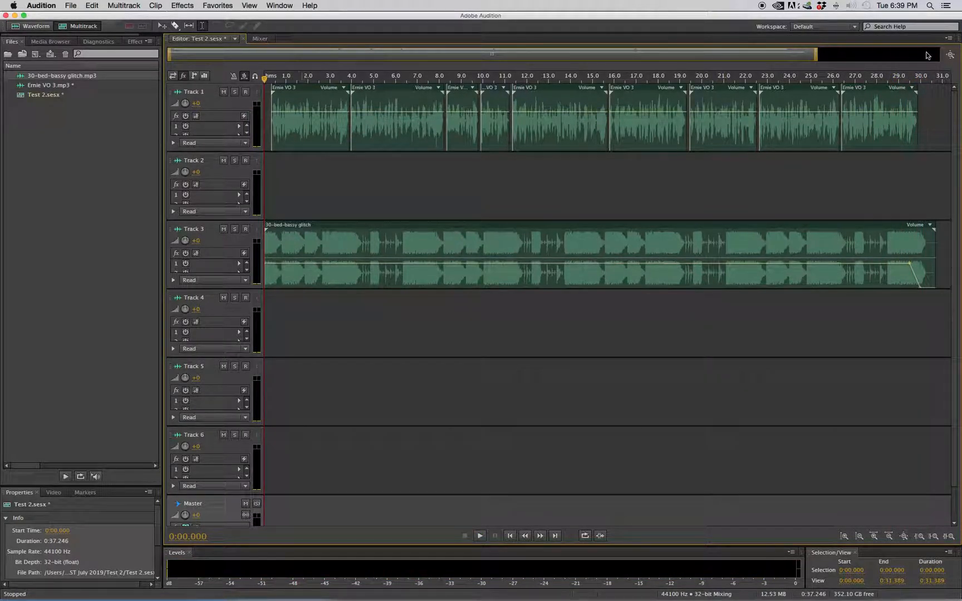
Select all clips and mix down the entire session to a new file.
{"action": "left_click_drag", "start_coordinate": [813, 54], "coordinate": [845, 54]}
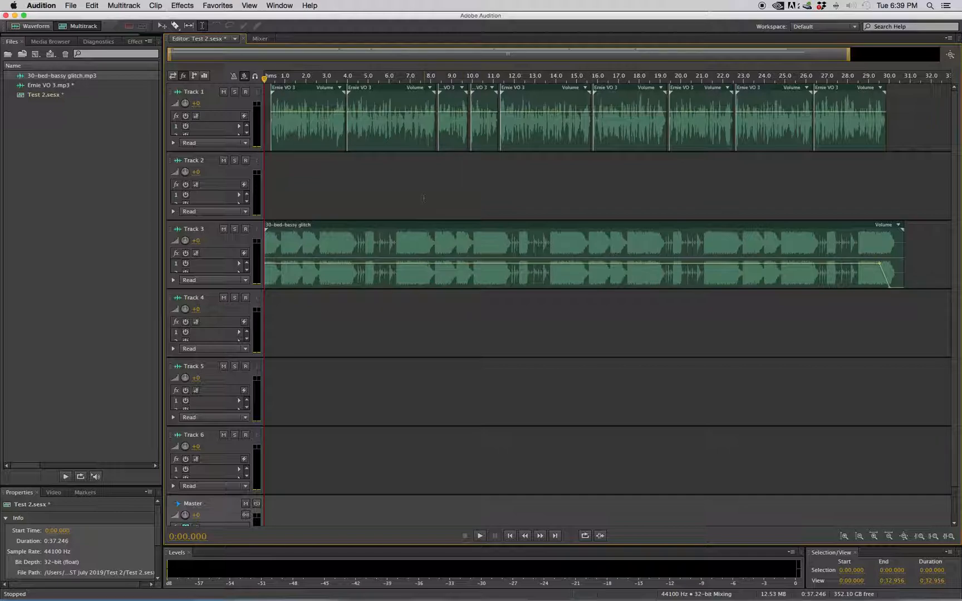
{"action": "scroll", "coordinate": [207, 149], "scroll_direction": "down", "scroll_amount": 2}
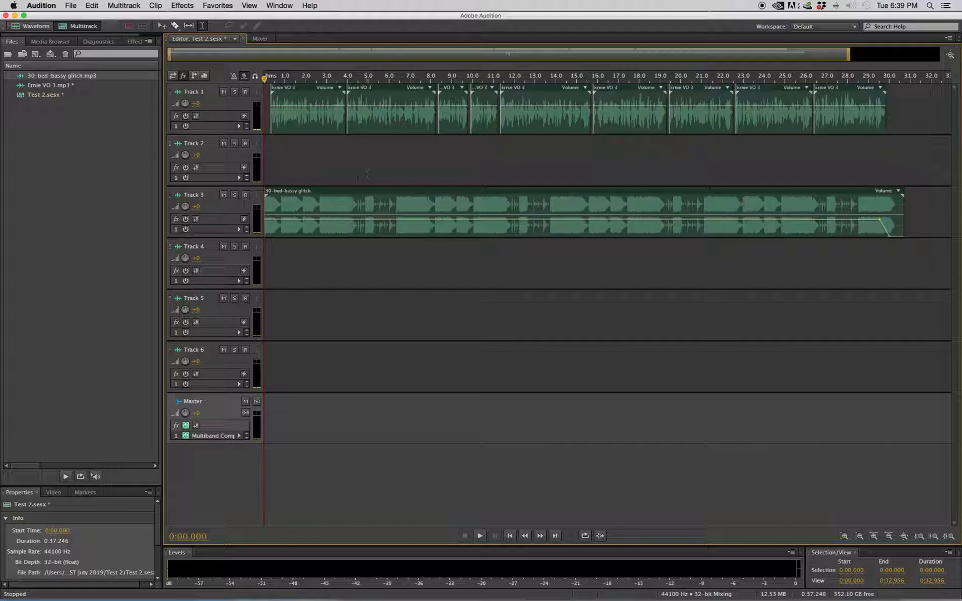
{"action": "key", "text": "super+a"}
{"action": "right_click", "coordinate": [298, 408]}
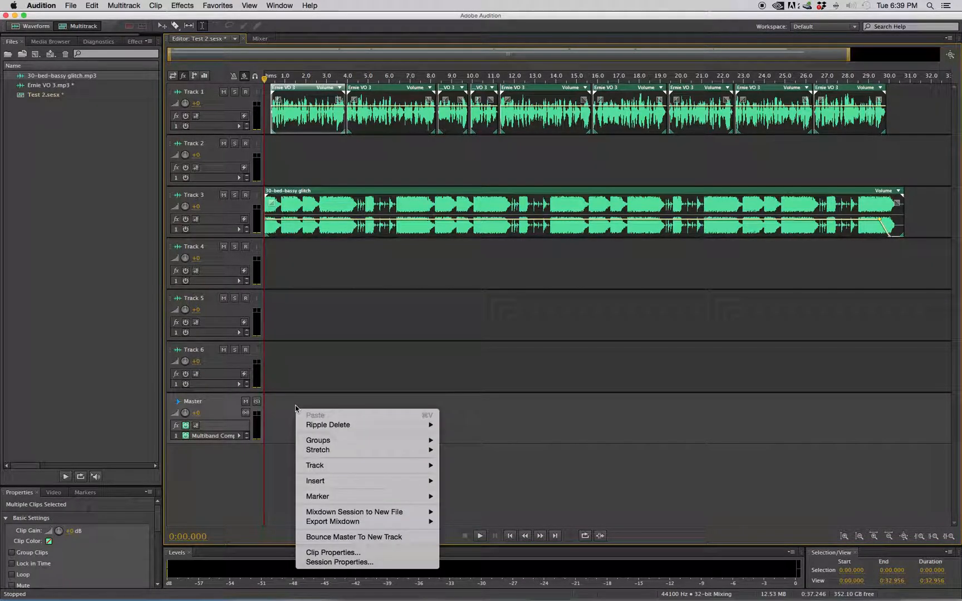
{"action": "mouse_move", "coordinate": [365, 447]}
{"action": "mouse_move", "coordinate": [395, 512]}
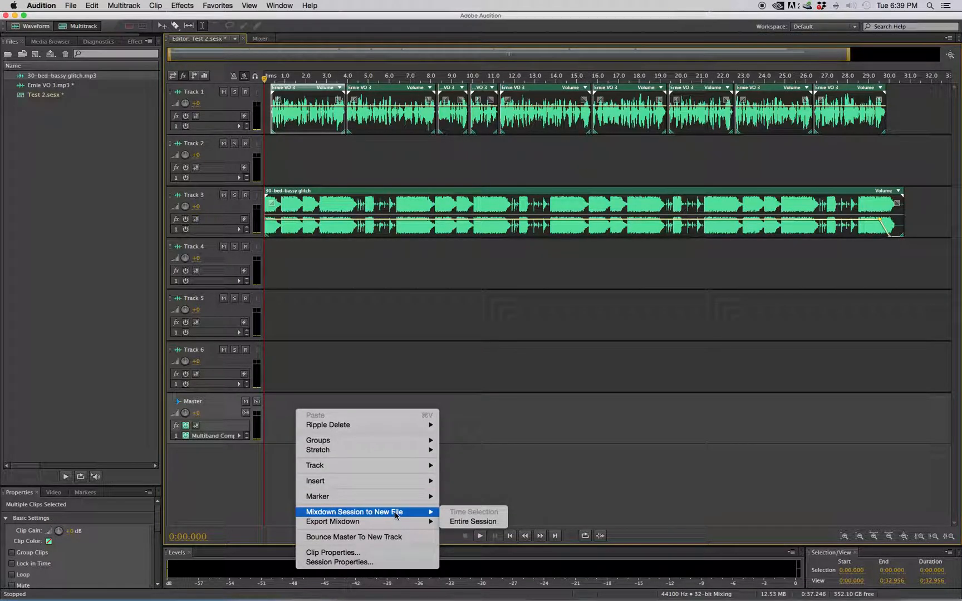
{"action": "left_click", "coordinate": [476, 522]}
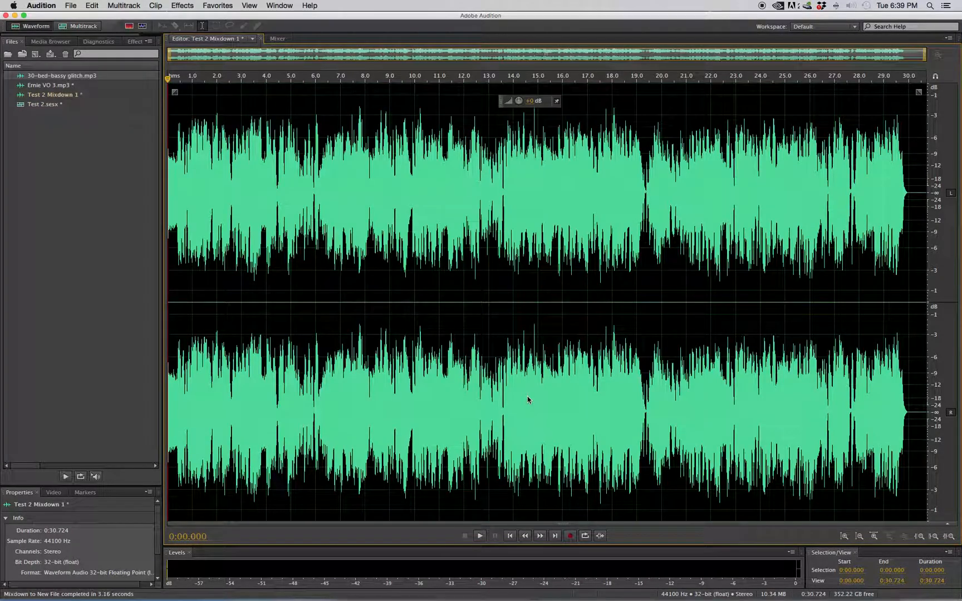
Select the closing section of the mixdown waveform and set the selection's end to 0:30.000.
{"action": "left_click_drag", "start_coordinate": [203, 77], "coordinate": [147, 84]}
{"action": "left_click_drag", "start_coordinate": [189, 54], "coordinate": [903, 58]}
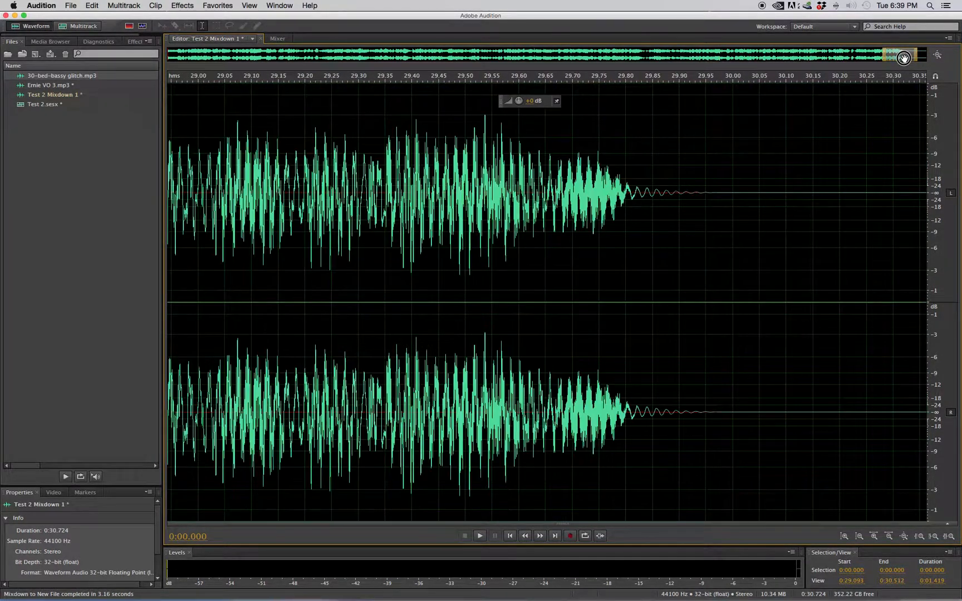
{"action": "scroll", "coordinate": [903, 59], "scroll_direction": "up", "scroll_amount": 1}
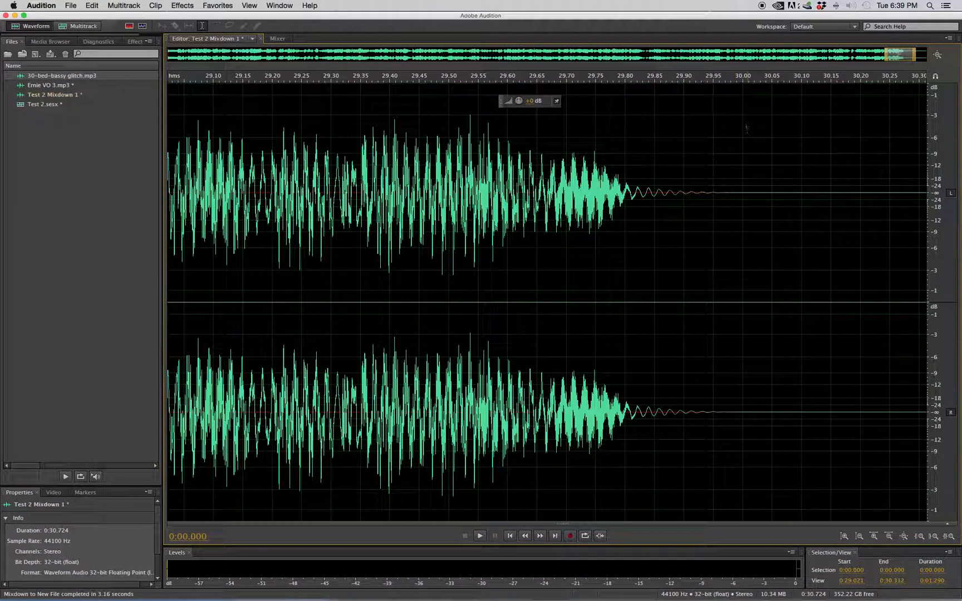
{"action": "left_click_drag", "start_coordinate": [914, 55], "coordinate": [925, 55]}
{"action": "left_click", "coordinate": [603, 160]}
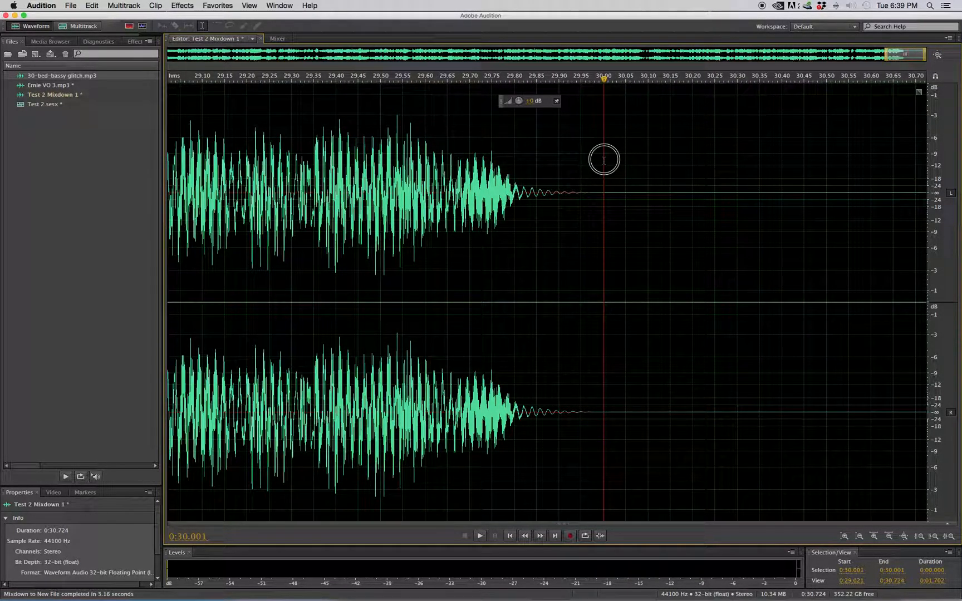
{"action": "double_click", "coordinate": [518, 162]}
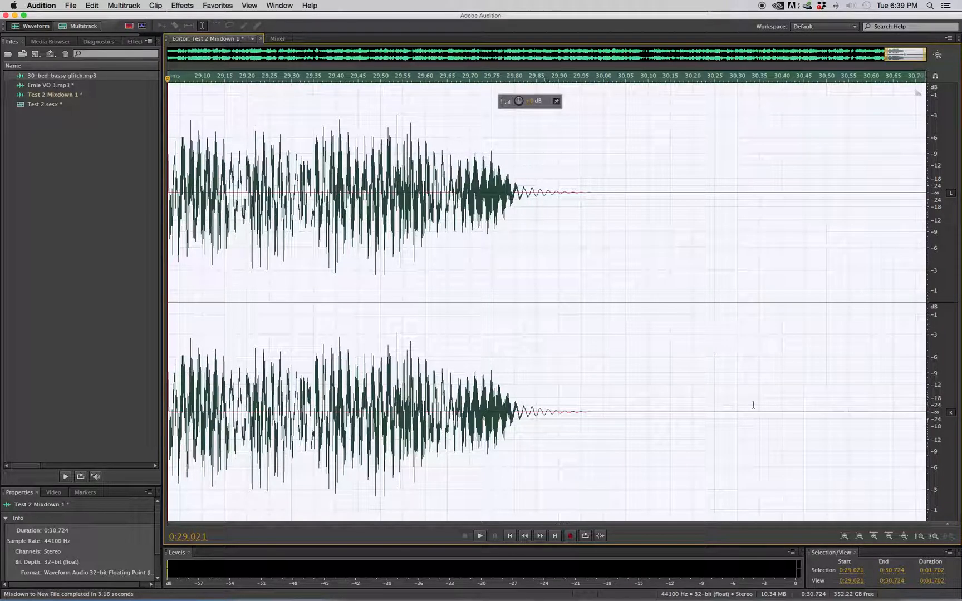
{"action": "left_click_drag", "start_coordinate": [892, 574], "coordinate": [891, 575]}
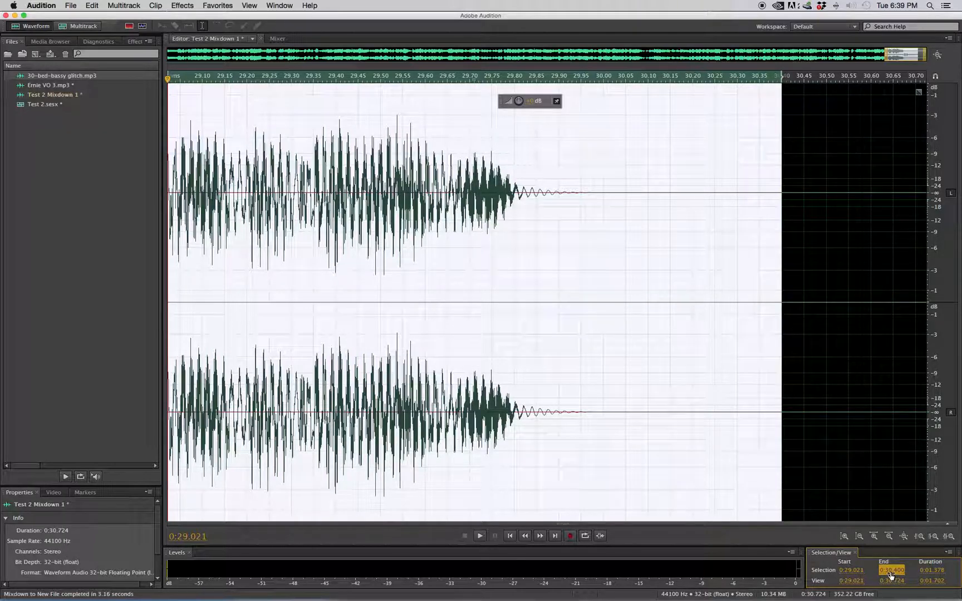
{"action": "left_click", "coordinate": [901, 577]}
{"action": "type", "text": "0:30.00"}
{"action": "key", "text": "Return"}
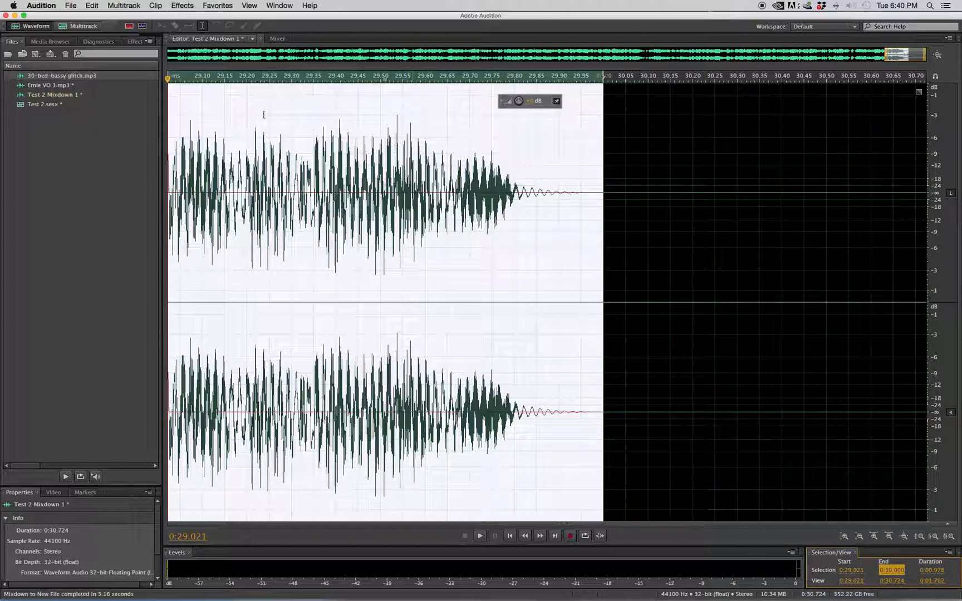
Delete the silent tail after 0:30.000 from the mixdown.
{"action": "left_click", "coordinate": [886, 53]}
{"action": "left_click_drag", "start_coordinate": [886, 53], "coordinate": [168, 56]}
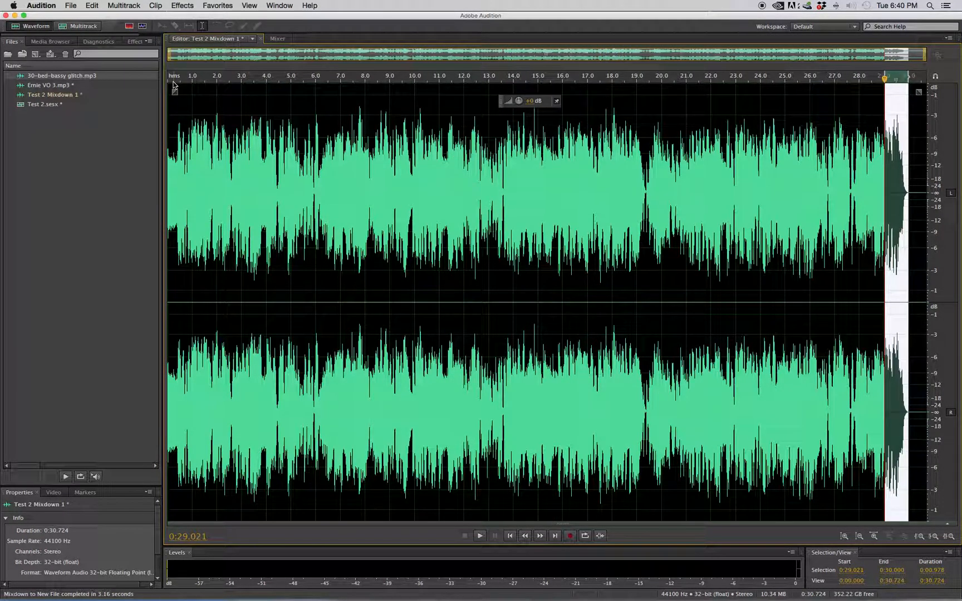
{"action": "left_click_drag", "start_coordinate": [840, 58], "coordinate": [959, 53]}
{"action": "left_click_drag", "start_coordinate": [556, 75], "coordinate": [957, 75]}
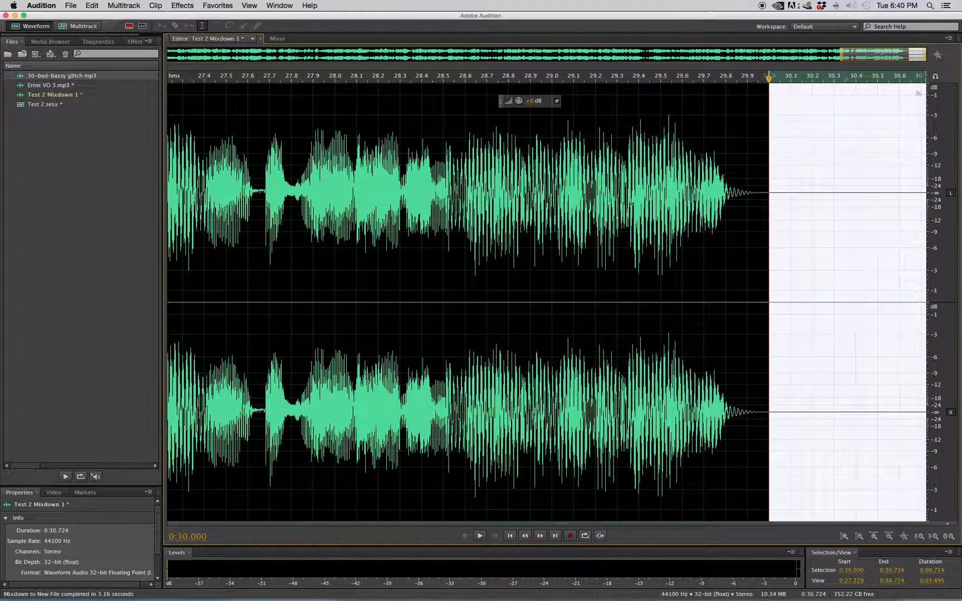
{"action": "key", "text": "Delete"}
{"action": "scroll", "coordinate": [582, 170], "scroll_direction": "down", "scroll_amount": 6}
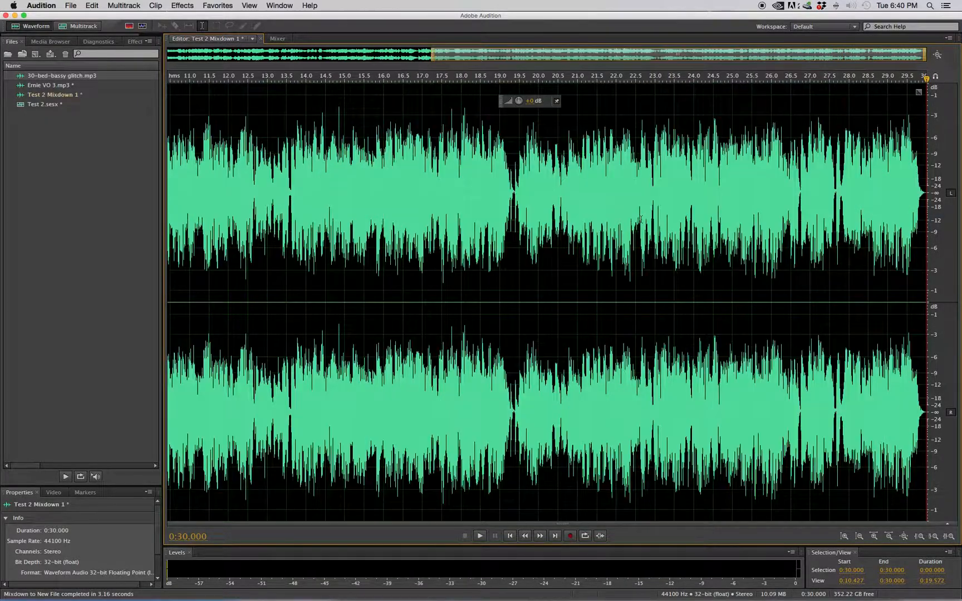
Save the mixdown in MP3 Audio format under the file name FINAL SMOKE SHOP.
{"action": "double_click", "coordinate": [559, 182]}
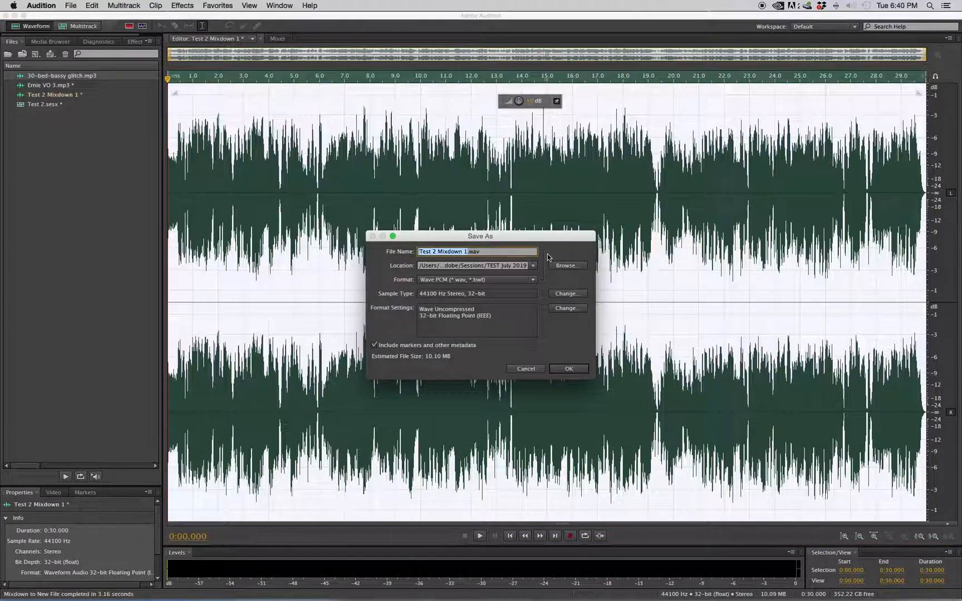
{"action": "left_click", "coordinate": [478, 279]}
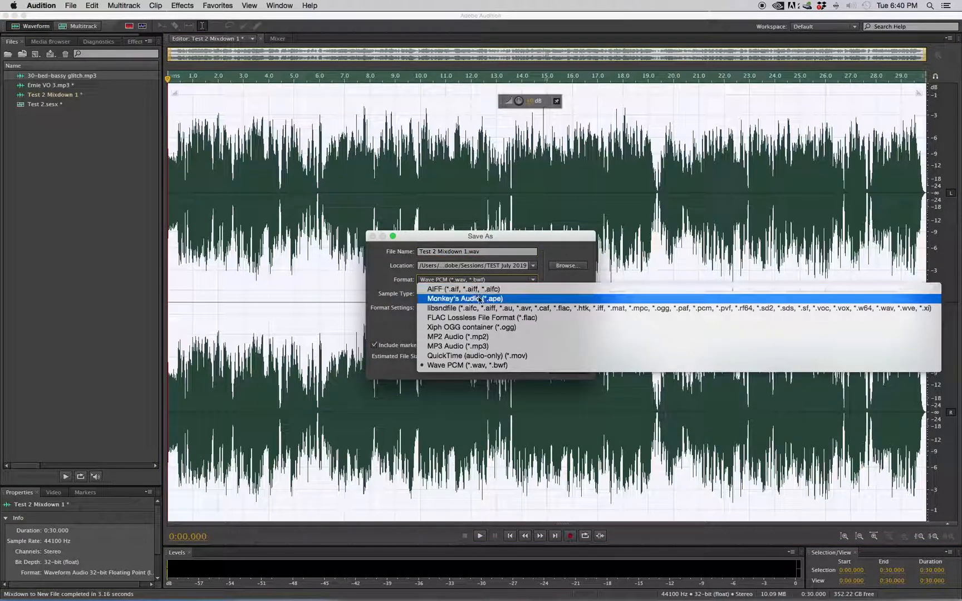
{"action": "left_click", "coordinate": [494, 346]}
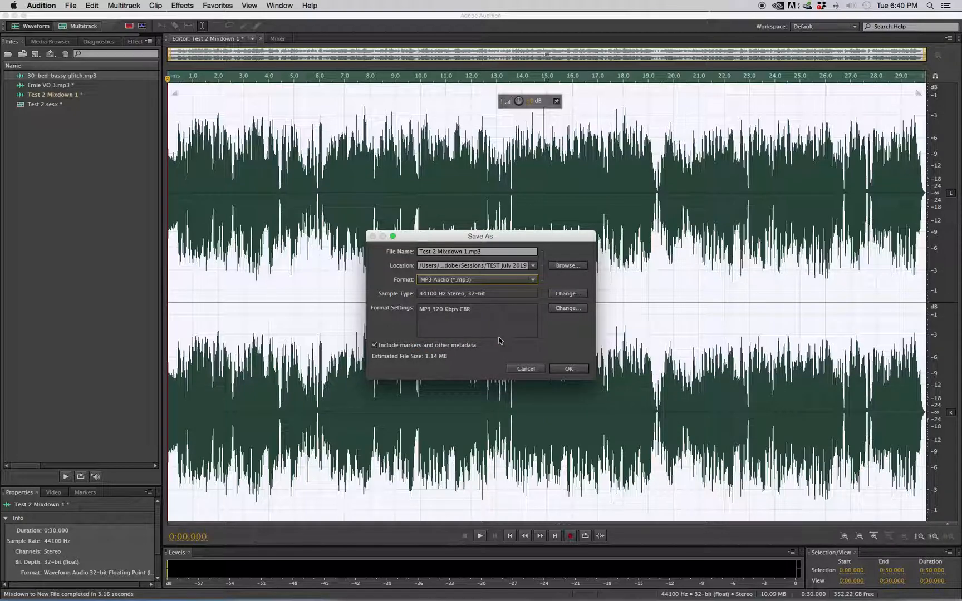
{"action": "left_click", "coordinate": [488, 252]}
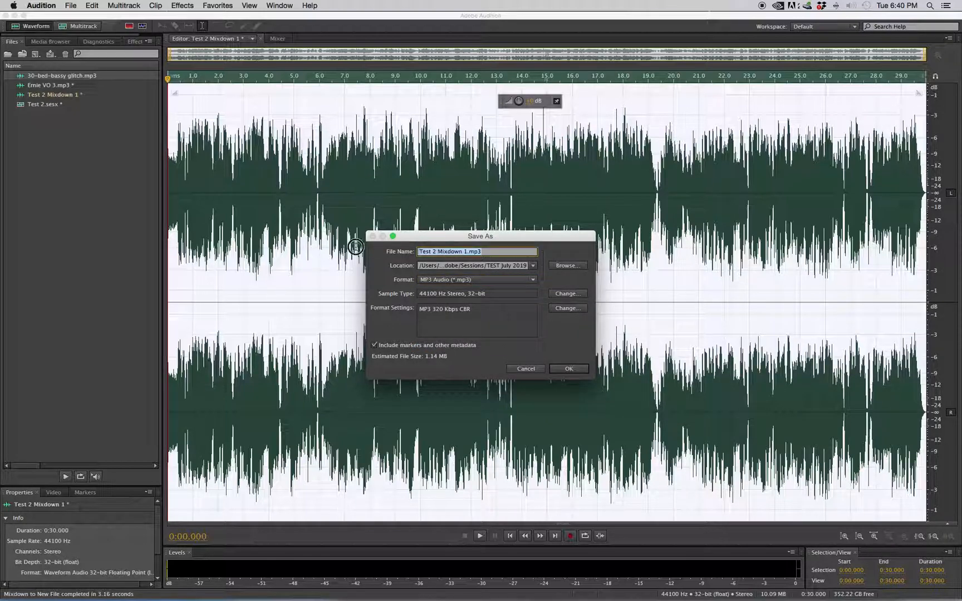
{"action": "type", "text": "F"}
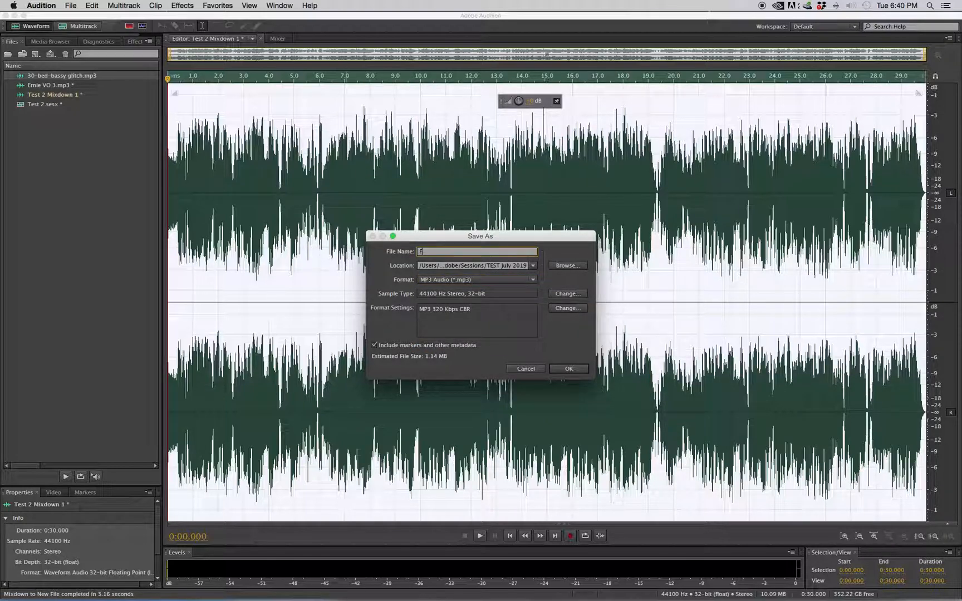
{"action": "type", "text": "INAL SMOKE SHOP"}
{"action": "left_click", "coordinate": [560, 368]}
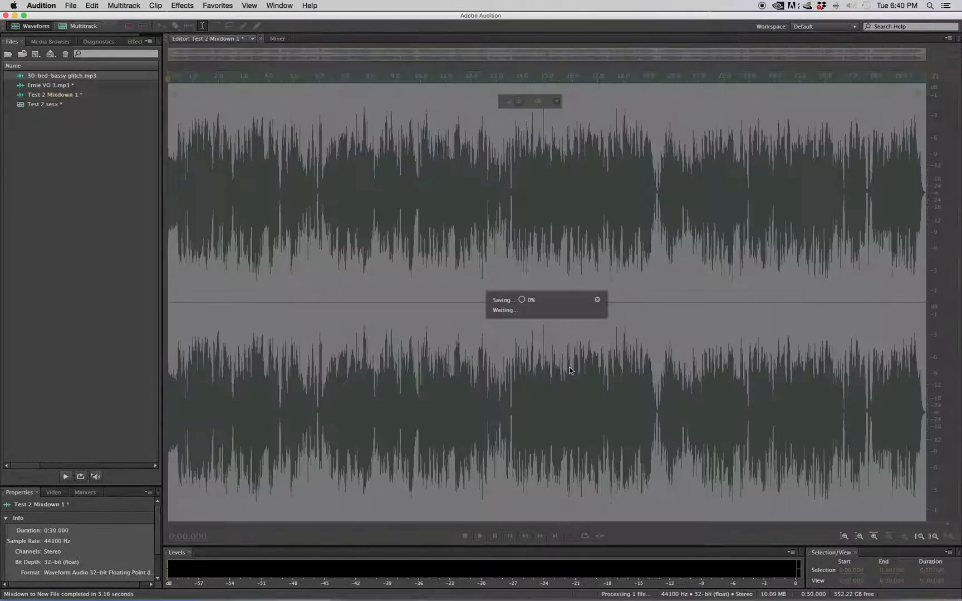